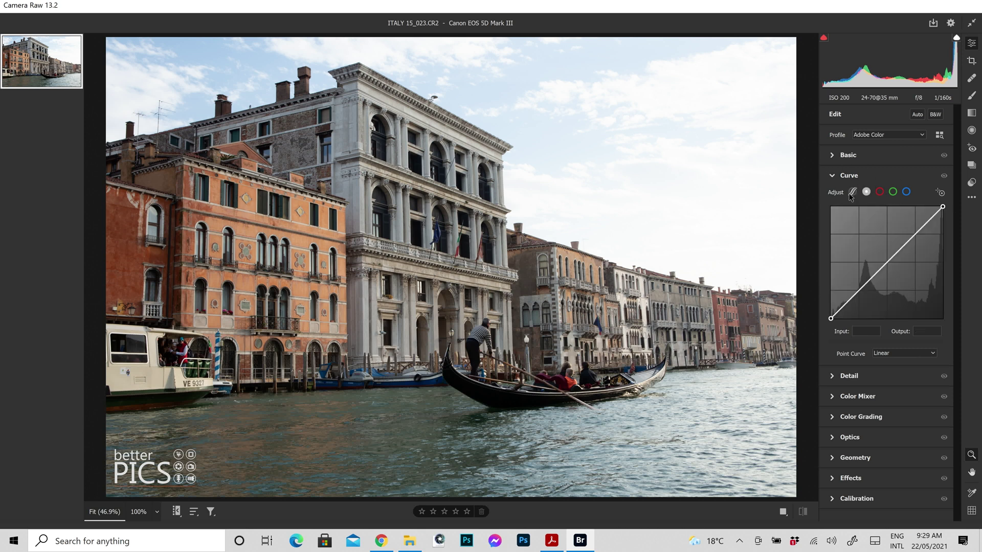
After a look at the parametric curve, add shadow, midtone and upper-tone points to the point curve
click(853, 193)
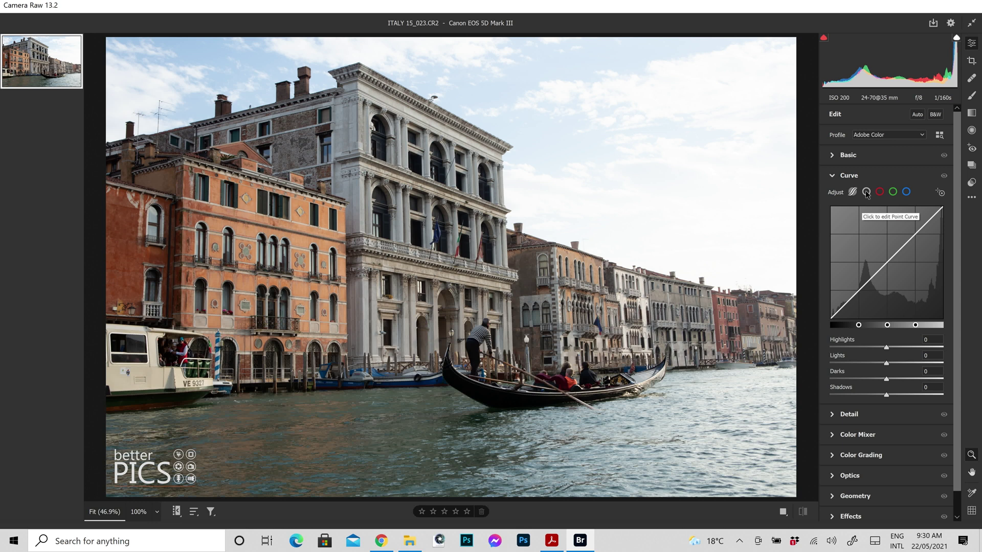
click(866, 192)
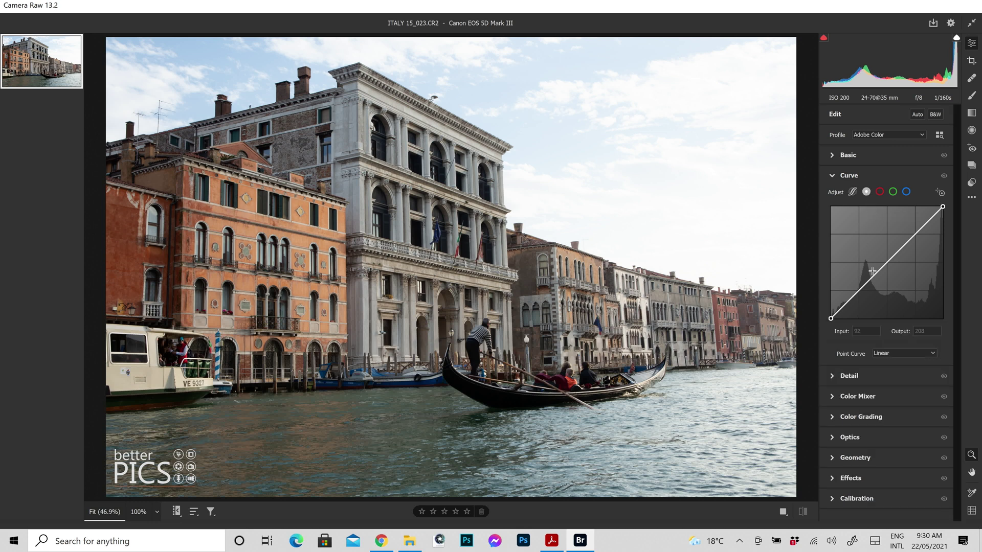
click(850, 301)
click(909, 239)
click(882, 268)
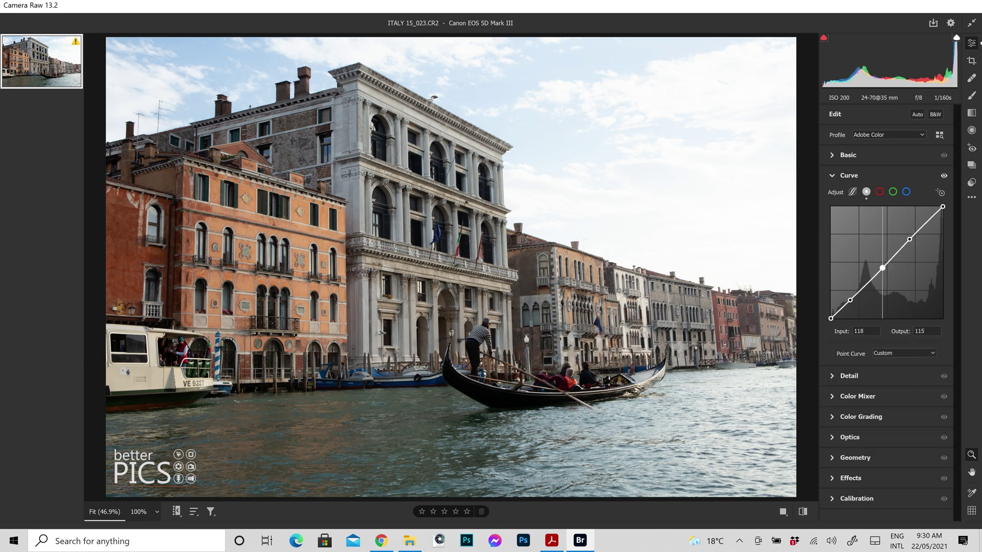
Bend the points into an S-curve, then delete the upper two, keeping a shadow point at 43/51
drag(850, 300, 855, 303)
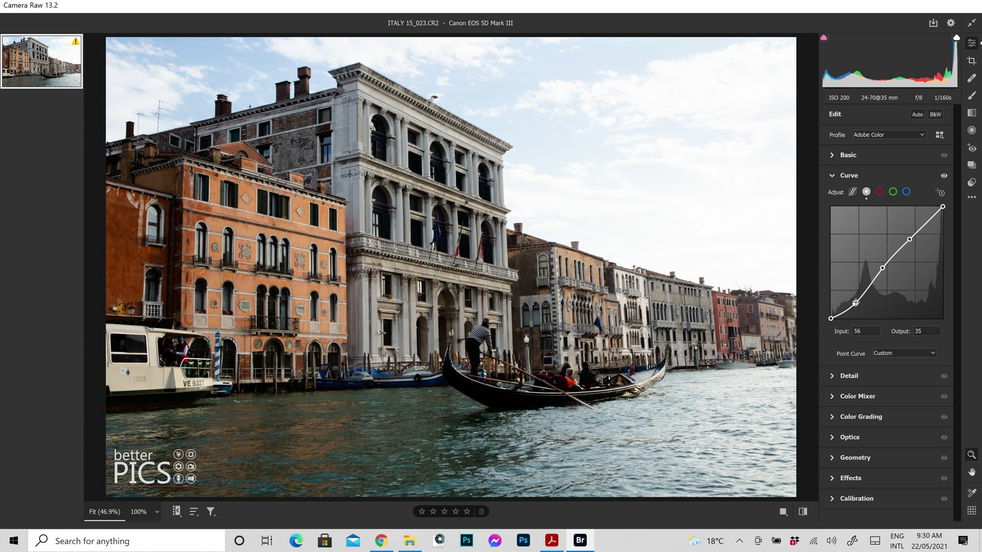
drag(914, 242, 910, 236)
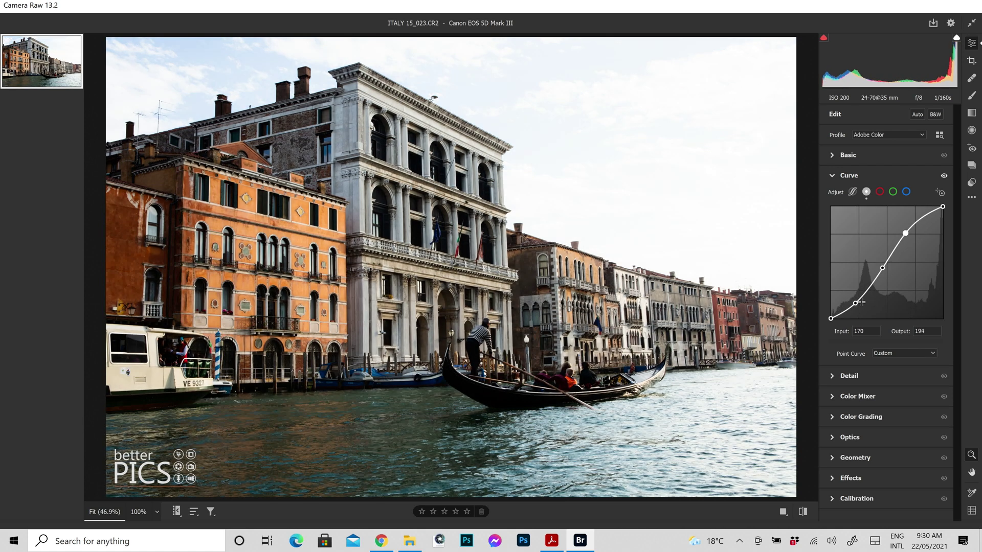
drag(855, 303, 848, 294)
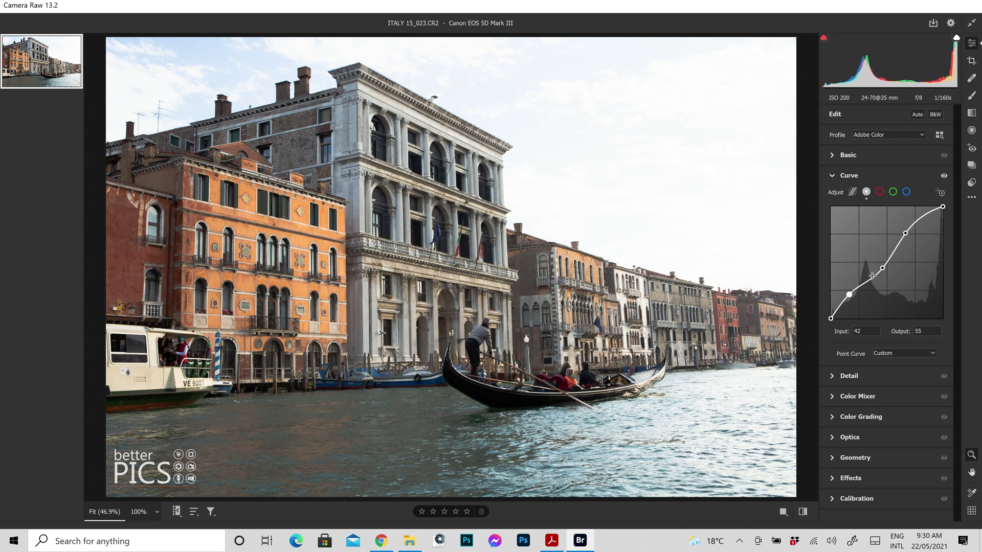
drag(905, 233, 909, 237)
ctrl+click(909, 236)
ctrl+click(882, 267)
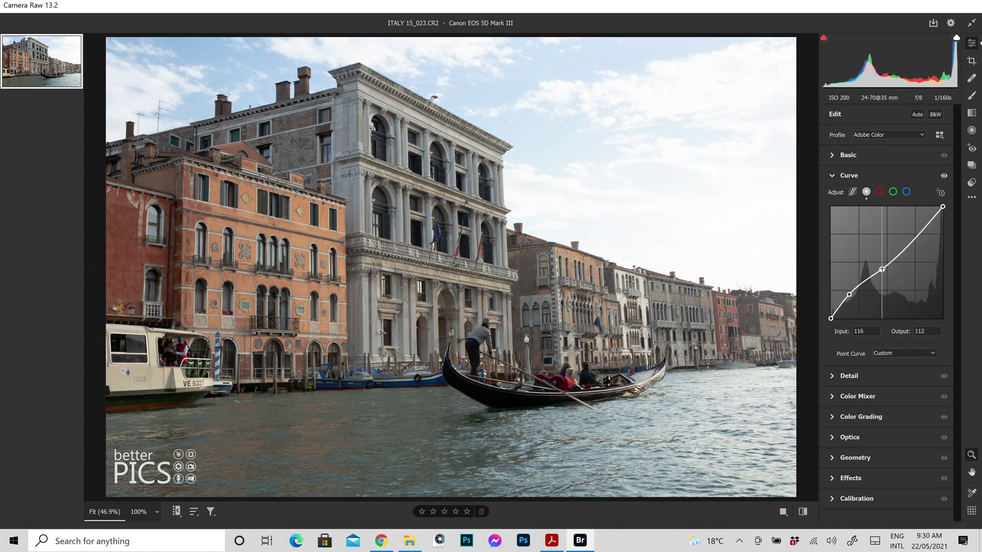
drag(850, 295, 849, 296)
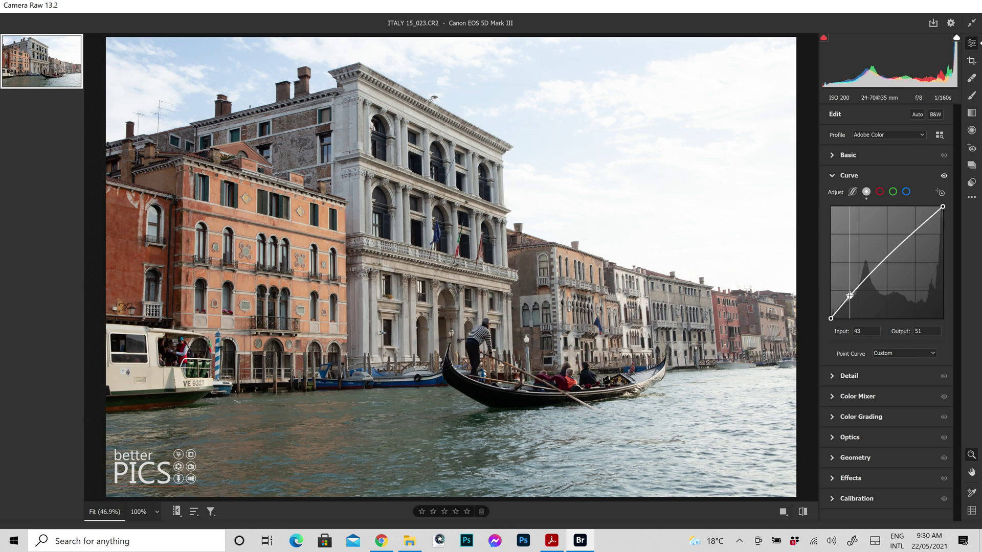
Remove the shadow point and a trial shadow-lifting point, leaving the curve straight
ctrl+click(849, 296)
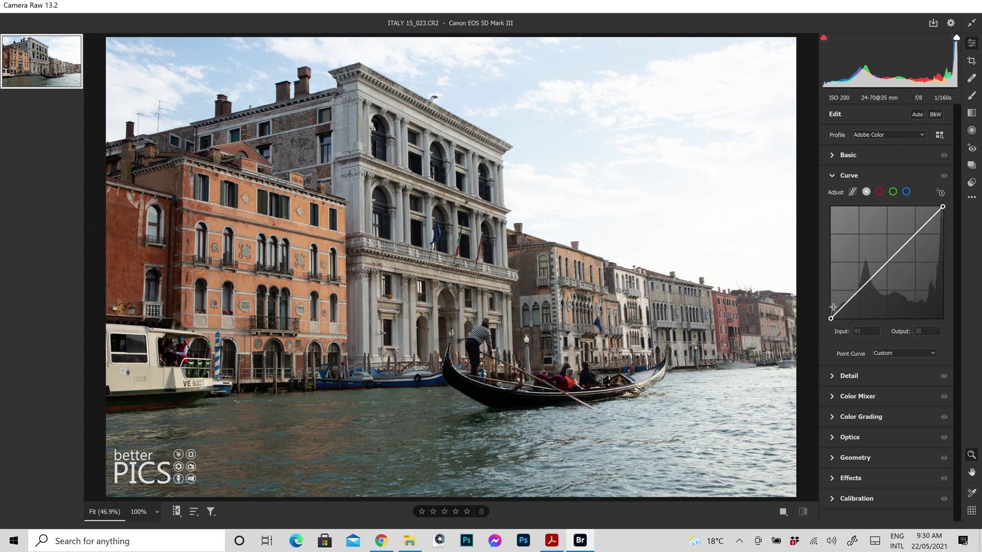
drag(844, 306, 843, 303)
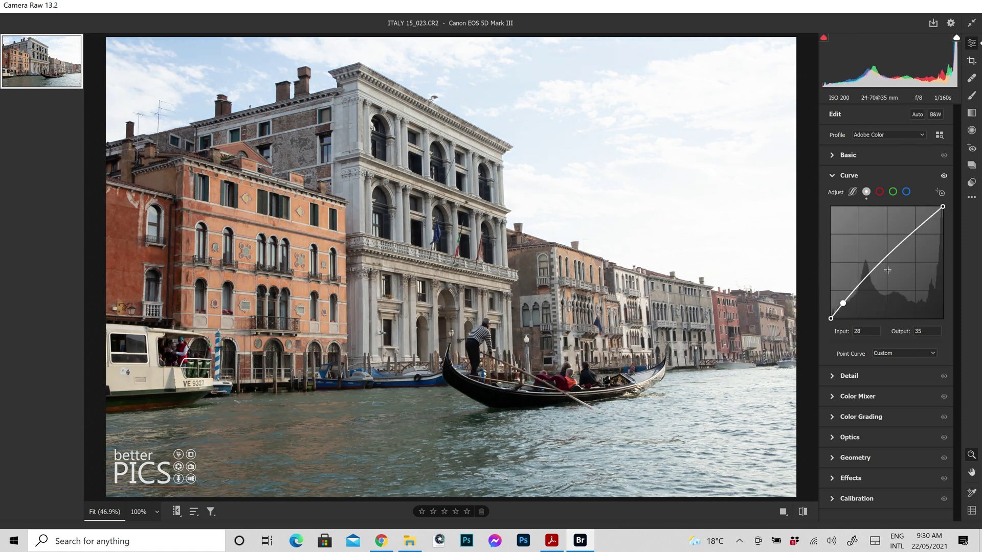
double_click(843, 303)
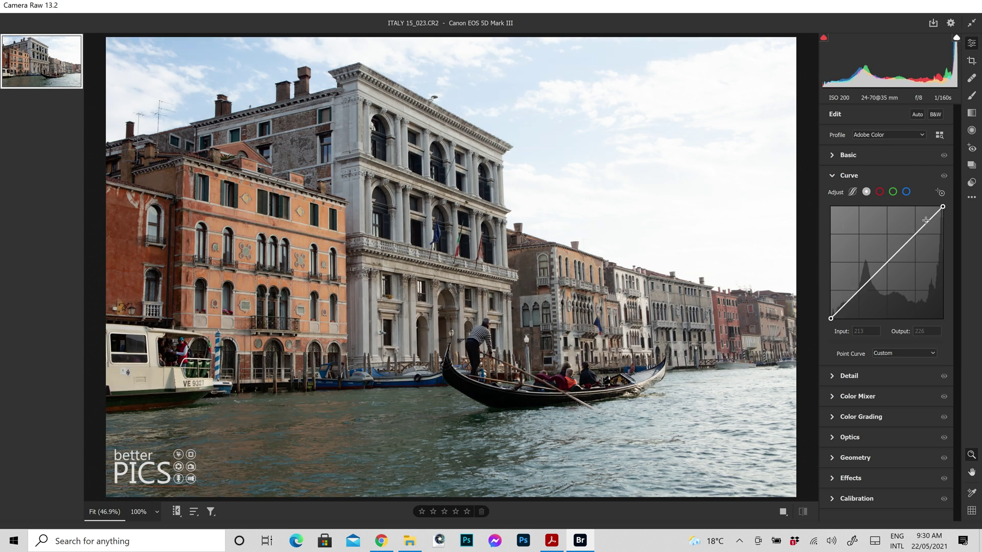
Add a midtone point and set it below the diagonal at 148/114
click(883, 265)
drag(883, 266, 876, 258)
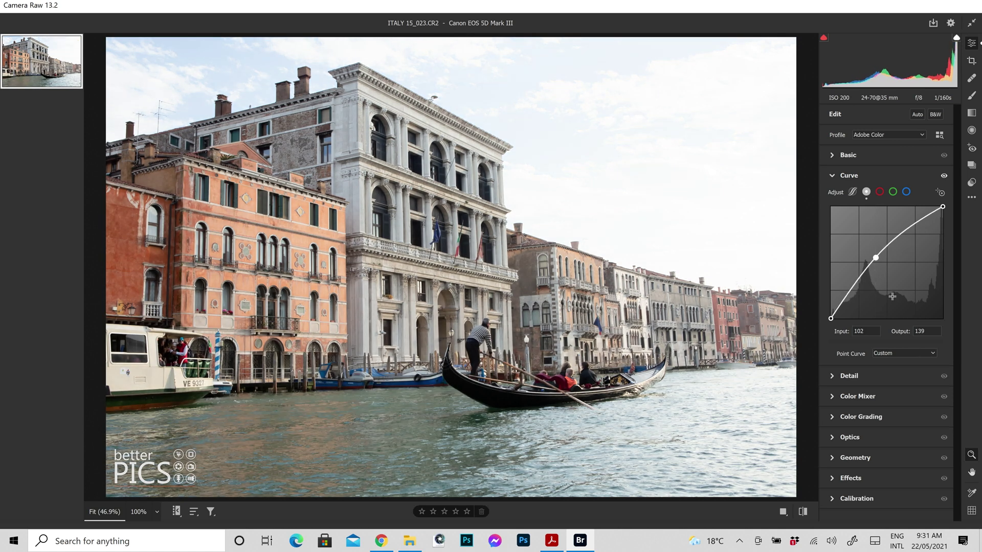
drag(876, 258, 895, 269)
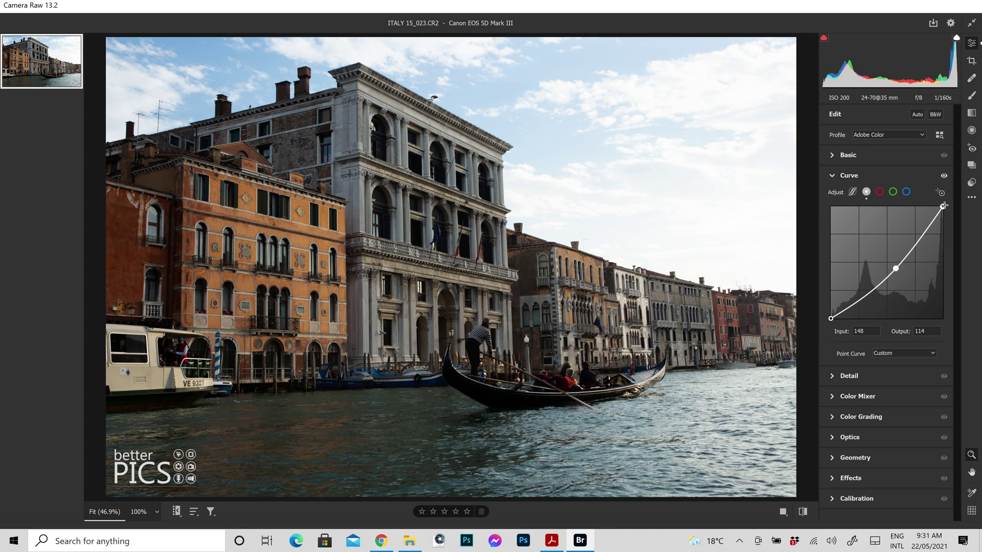
Pull the white point down and lower the midtone point further to darken the photo
mouse_move(943, 206)
mouse_down()
mouse_move(942, 216)
mouse_move(947, 199)
mouse_up()
drag(895, 268, 893, 263)
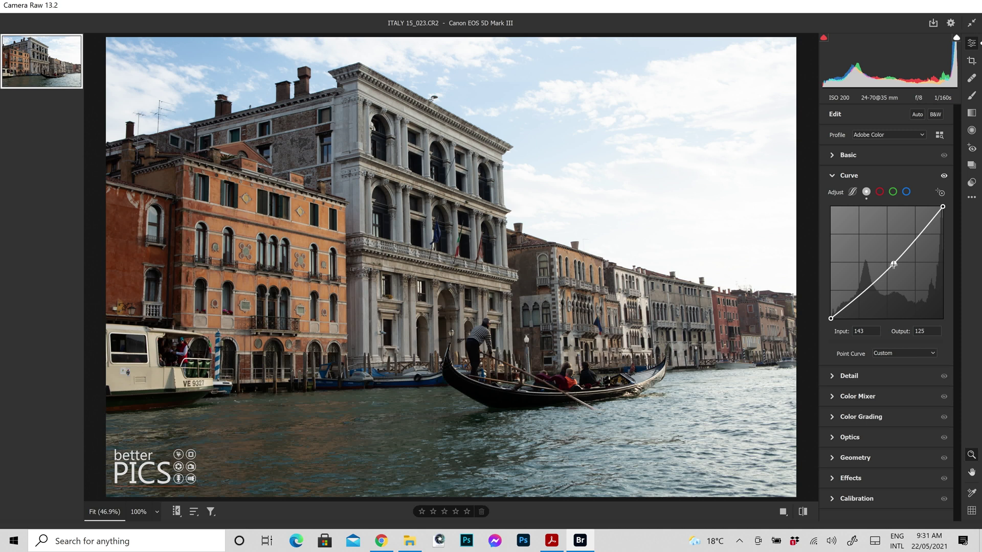
drag(894, 263, 894, 265)
drag(894, 263, 893, 267)
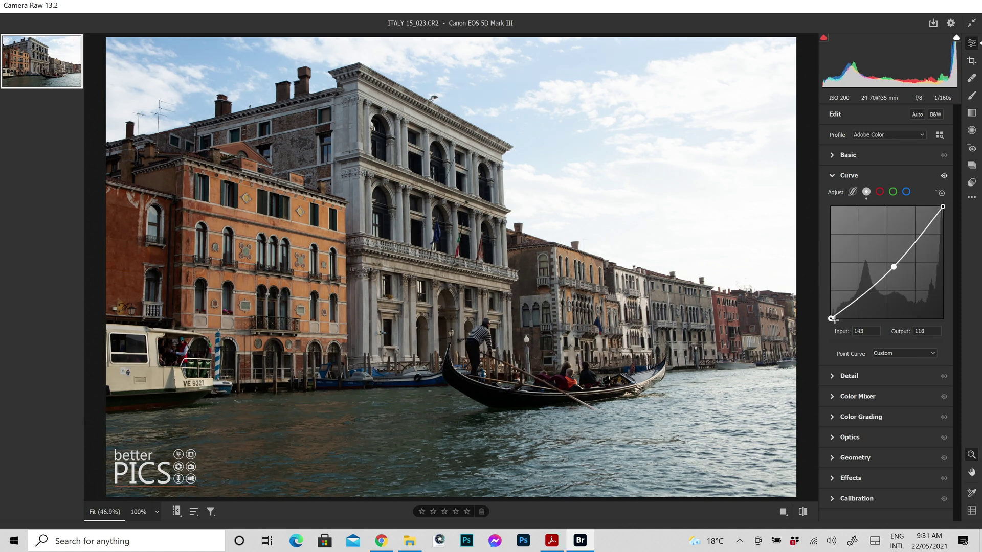
Test the black and white endpoints, dropping white output to 205, then restore white to 255/255
mouse_move(830, 318)
mouse_down()
mouse_move(830, 292)
mouse_move(832, 319)
mouse_move(859, 318)
mouse_move(831, 319)
mouse_up()
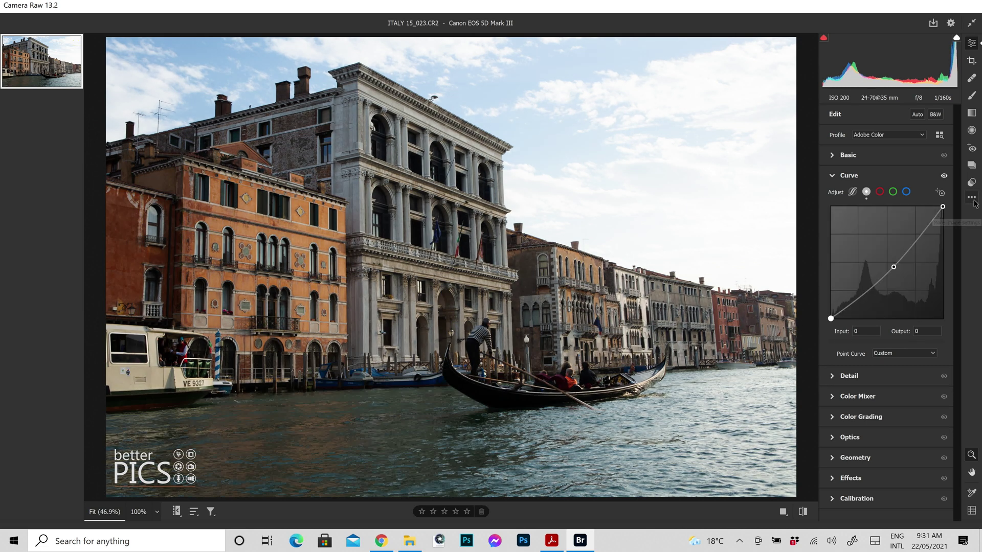
mouse_move(942, 206)
mouse_down()
mouse_move(914, 206)
mouse_move(942, 206)
mouse_up()
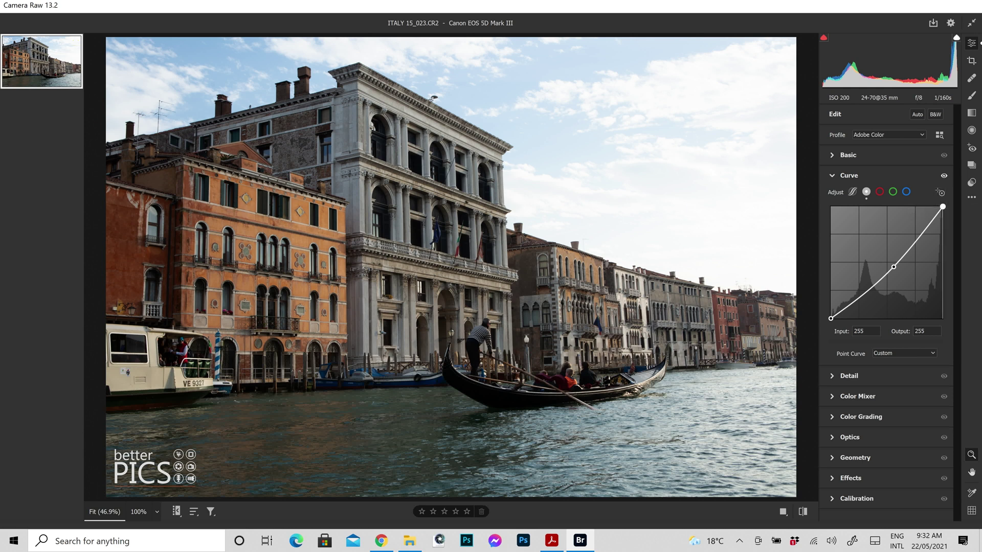
key(shift+Down)
key(shift+Down)
key(shift+Down)
key(shift+Down)
key(shift+Down)
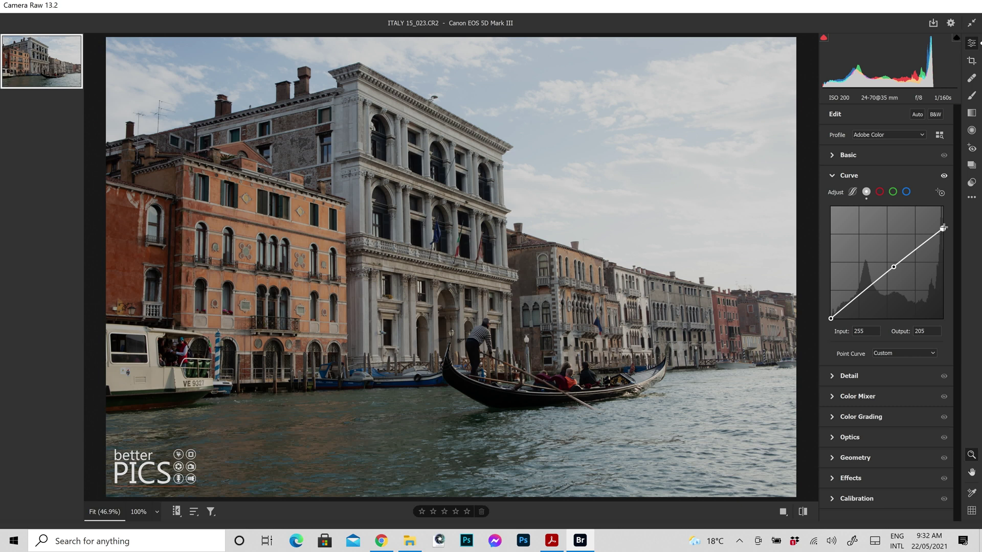
drag(943, 228, 943, 207)
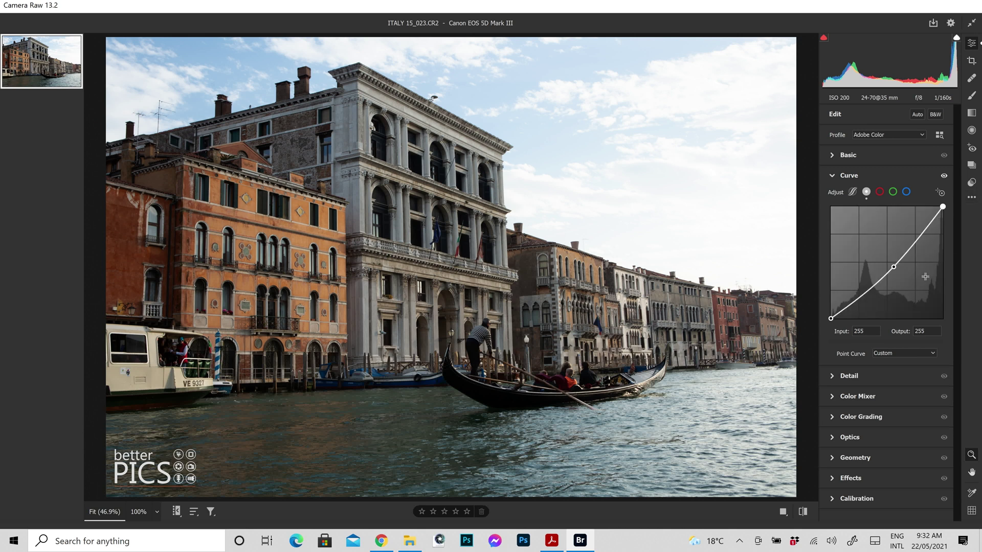
Delete the midtone point to straighten the RGB curve, then try and remove a Red channel point
ctrl+click(893, 266)
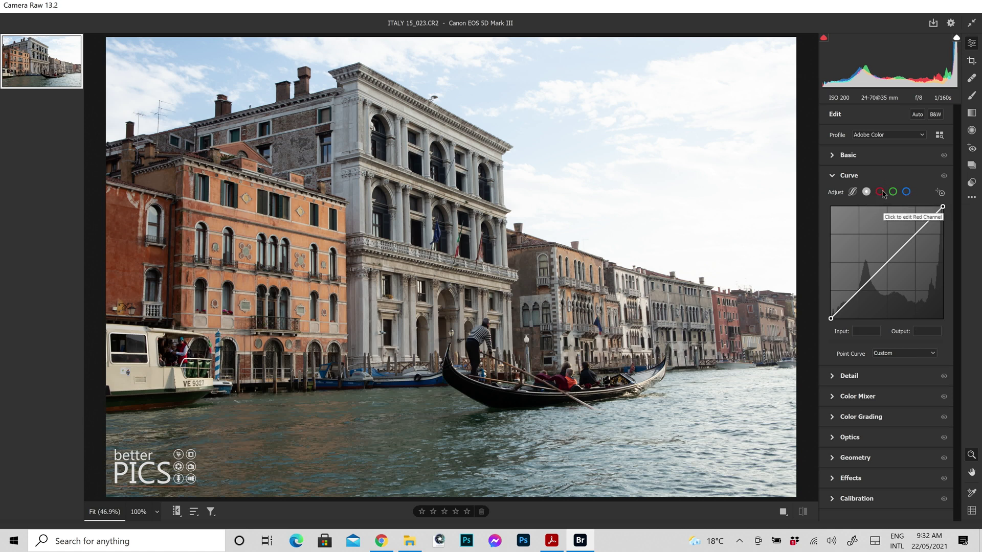
click(880, 193)
mouse_move(891, 260)
mouse_down()
mouse_move(882, 259)
mouse_move(895, 263)
mouse_up()
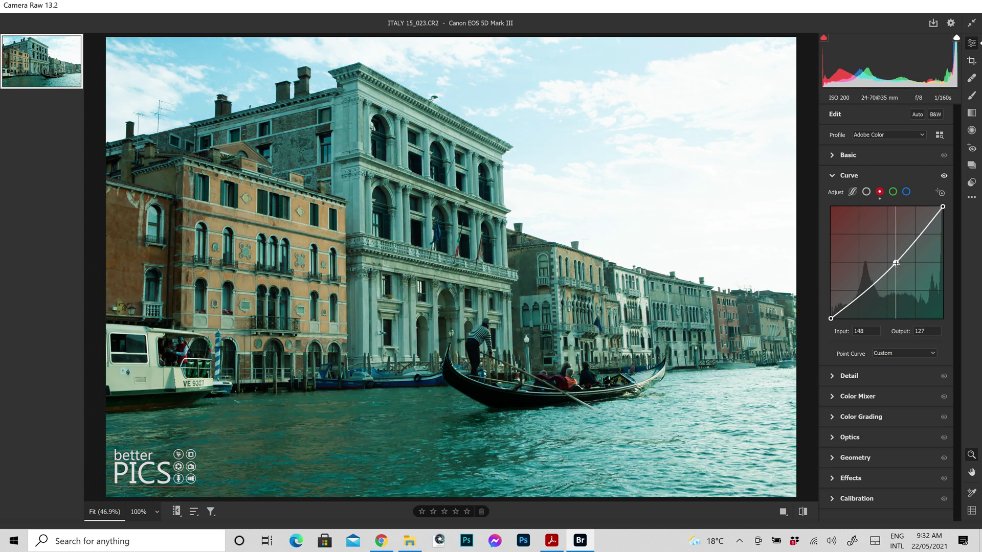
double_click(895, 263)
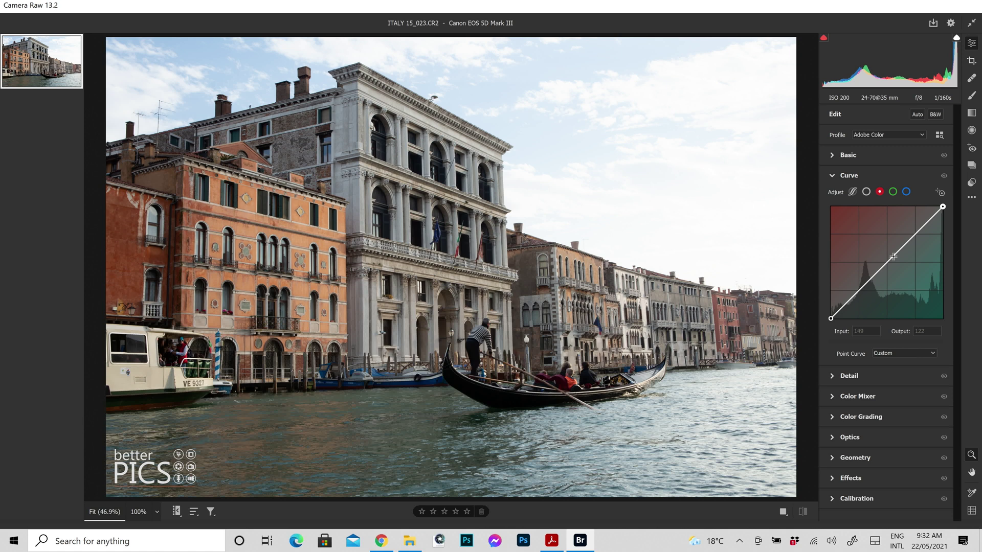
Try green and blue midtone tints, then set a single Blue curve point at Input 50 / Output 34
click(893, 193)
drag(886, 262, 908, 203)
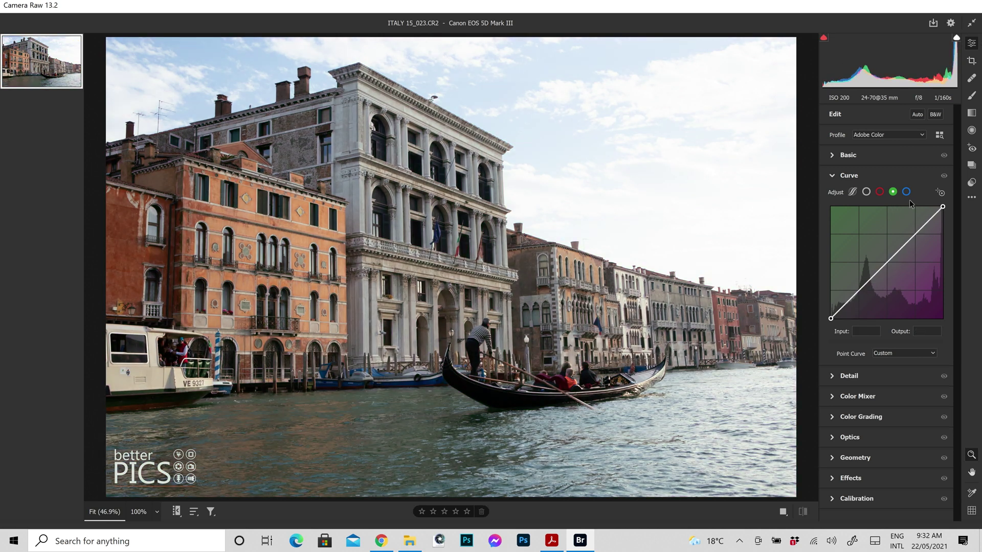
click(907, 194)
mouse_move(892, 258)
mouse_down()
mouse_move(884, 251)
mouse_move(892, 266)
mouse_up()
ctrl+click(897, 266)
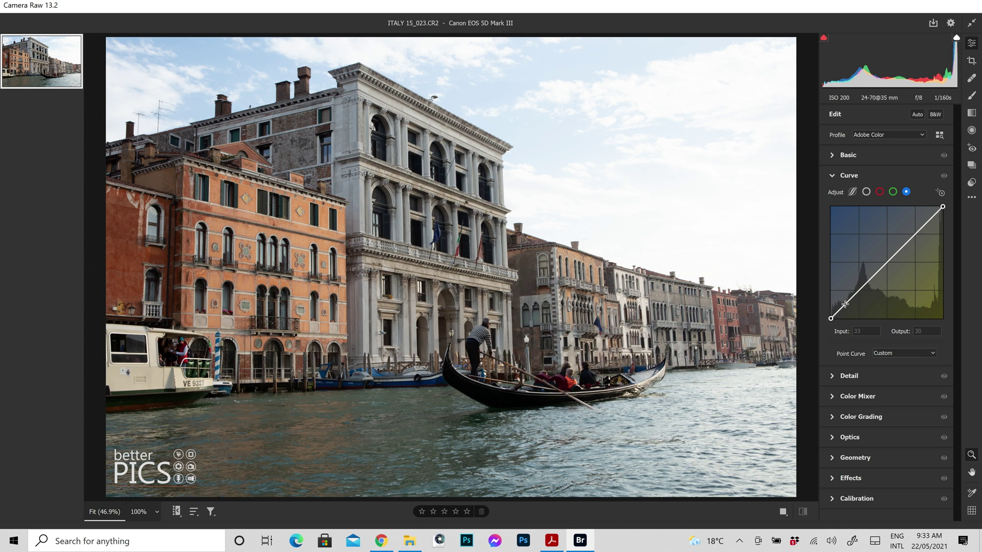
drag(845, 304, 852, 304)
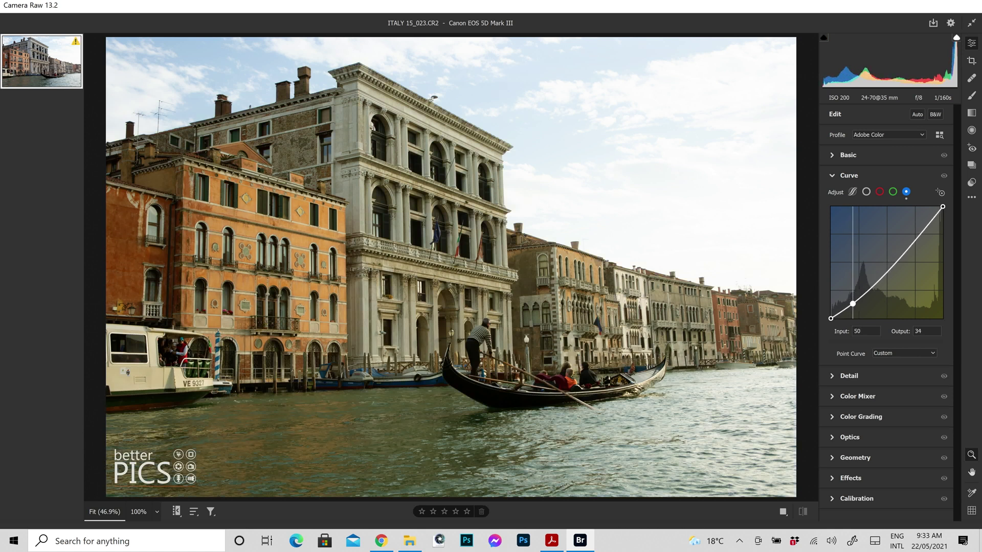
Add highlight and midtone points on the Red curve, pushing red highlights up
click(879, 191)
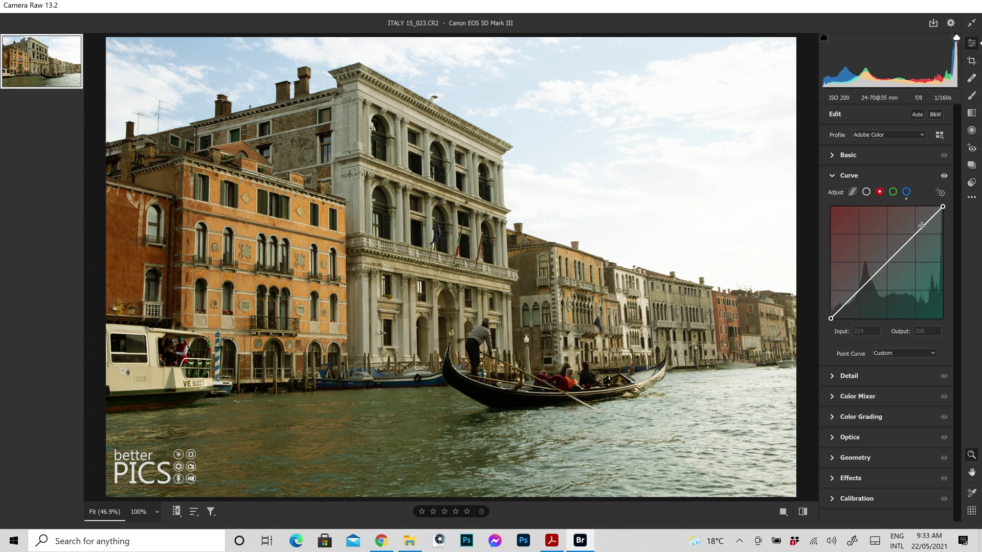
click(923, 225)
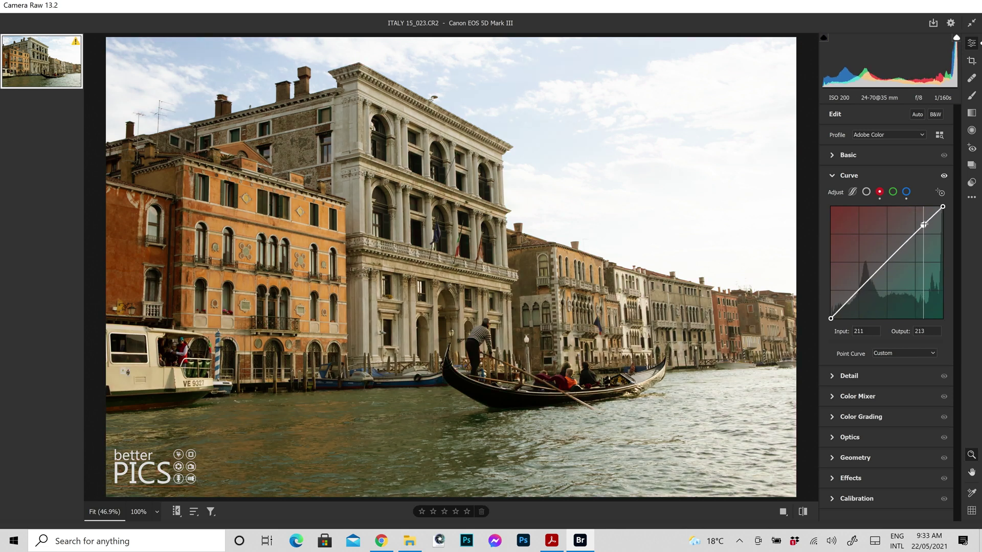
click(889, 261)
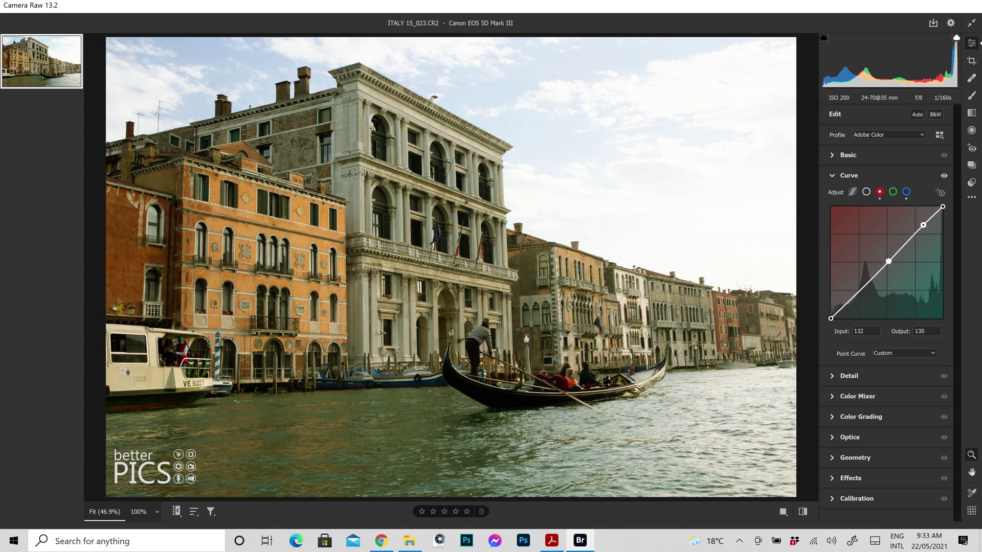
drag(923, 225, 916, 225)
drag(888, 261, 890, 259)
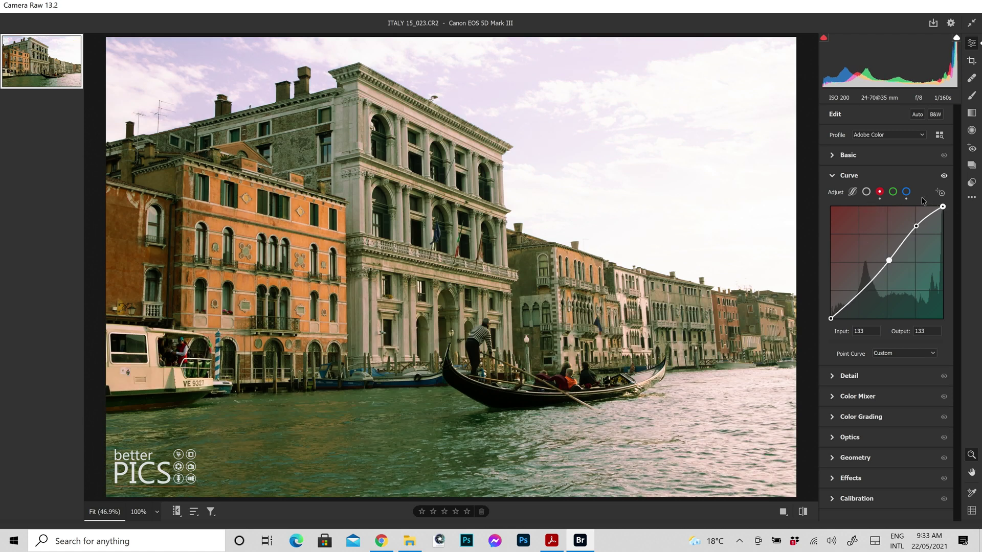
Add two Blue curve points, setting the upper one to Input 124 / Output 117
click(906, 192)
drag(901, 255, 892, 262)
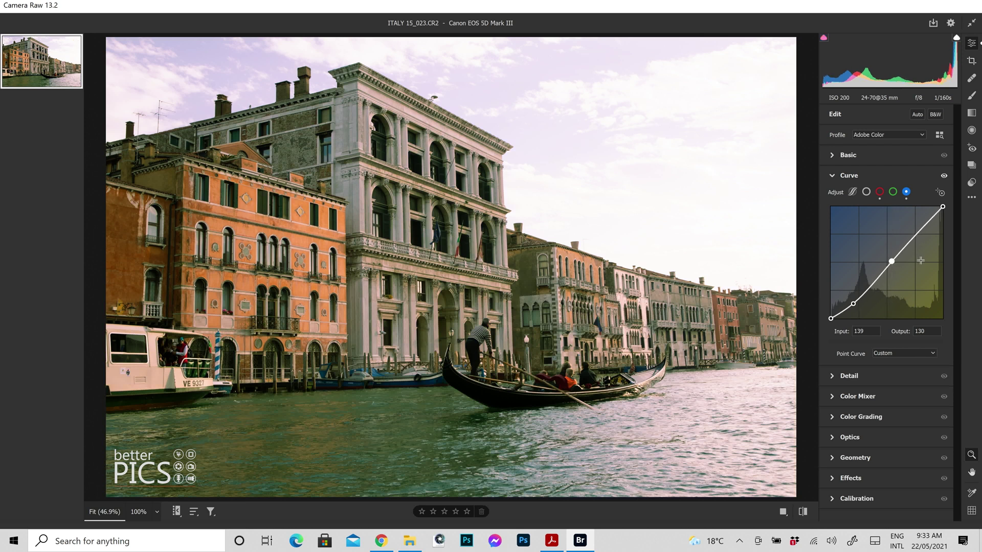
drag(853, 303, 854, 305)
drag(892, 262, 884, 267)
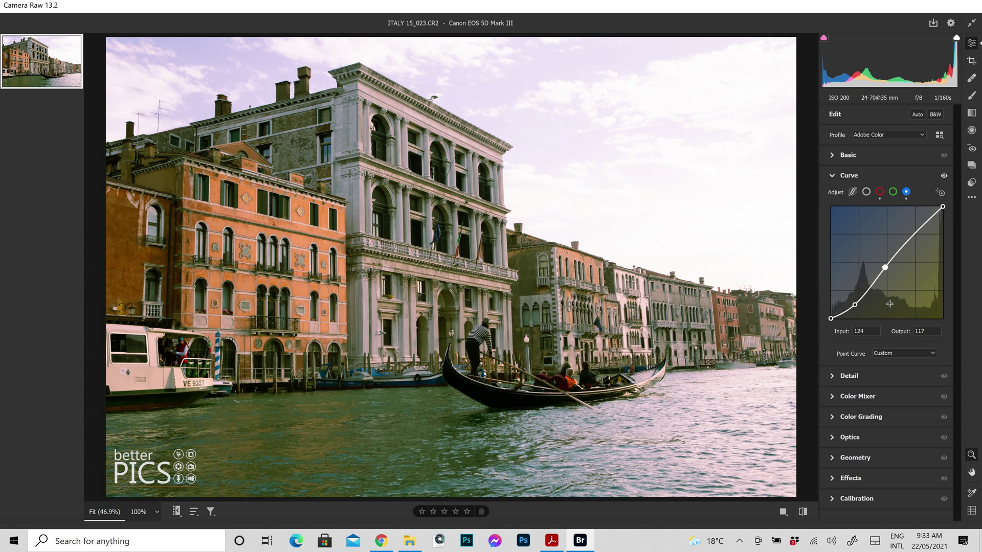
Delete both Blue and both Red curve points so each channel curve is straight
double_click(884, 266)
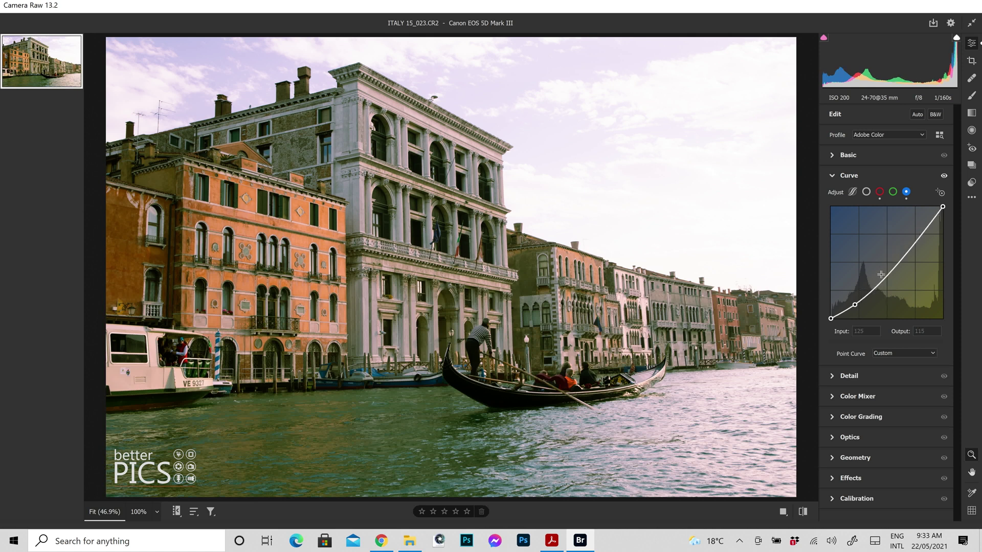
double_click(855, 304)
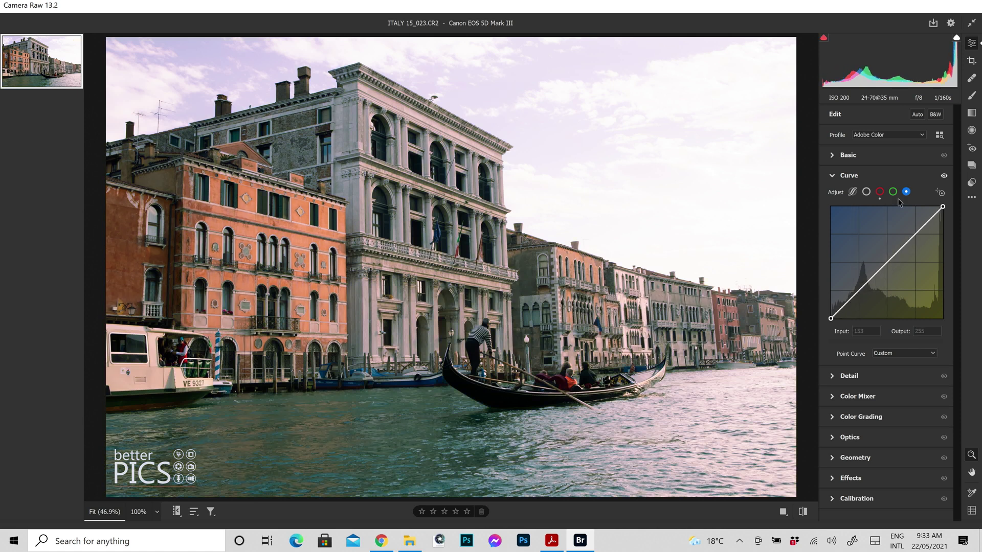
click(879, 191)
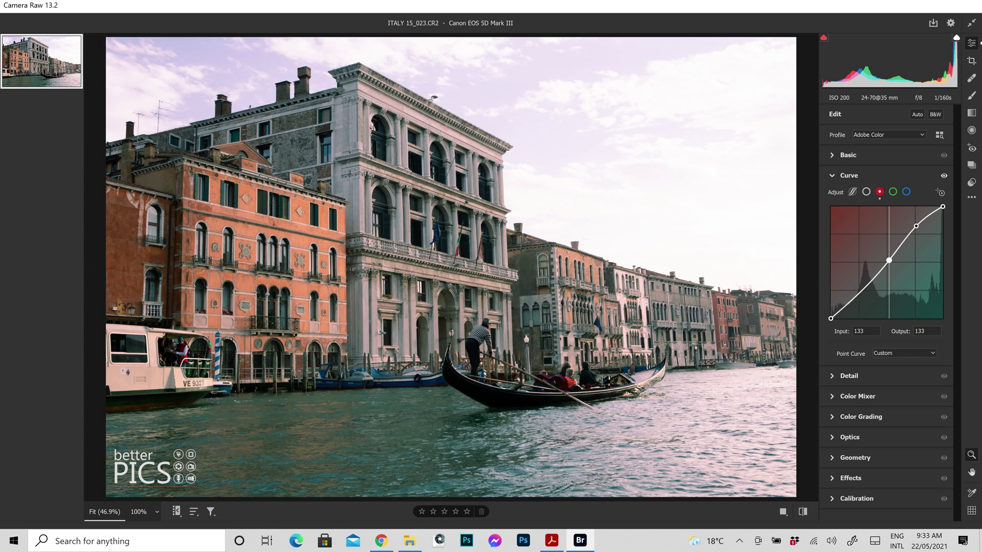
double_click(888, 261)
double_click(916, 226)
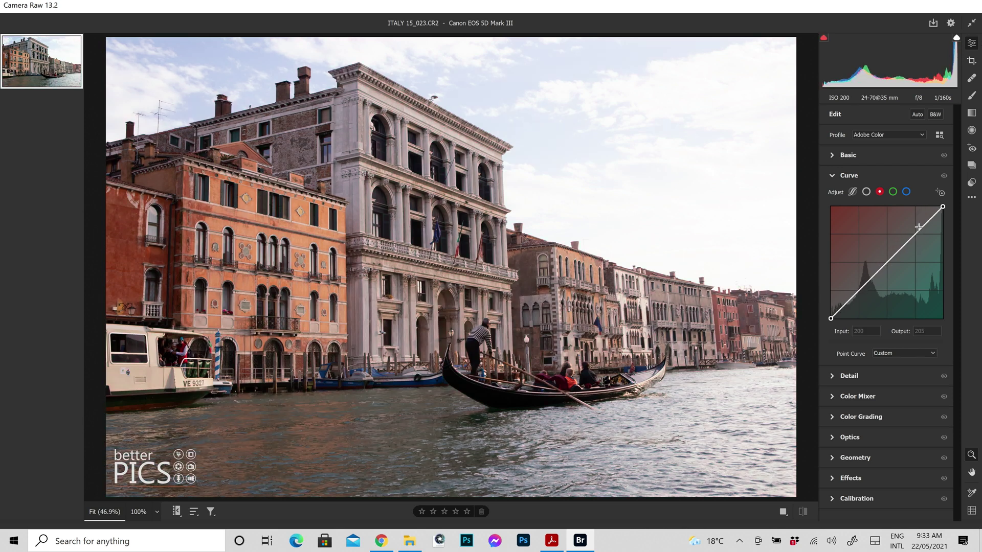
Raise an RGB curve point to Input 81 / Output 131, comparing with the curve toggled off and on
click(866, 192)
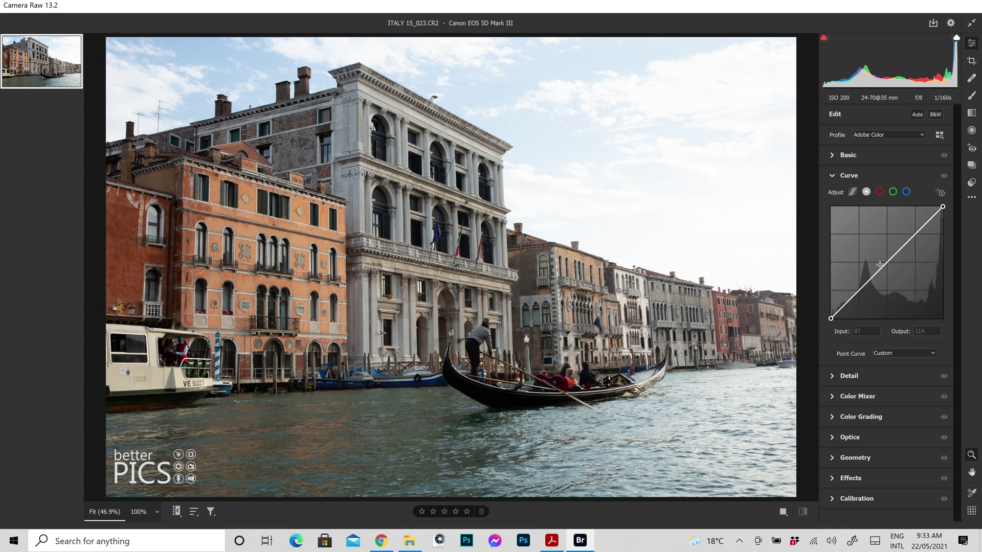
drag(879, 265, 866, 261)
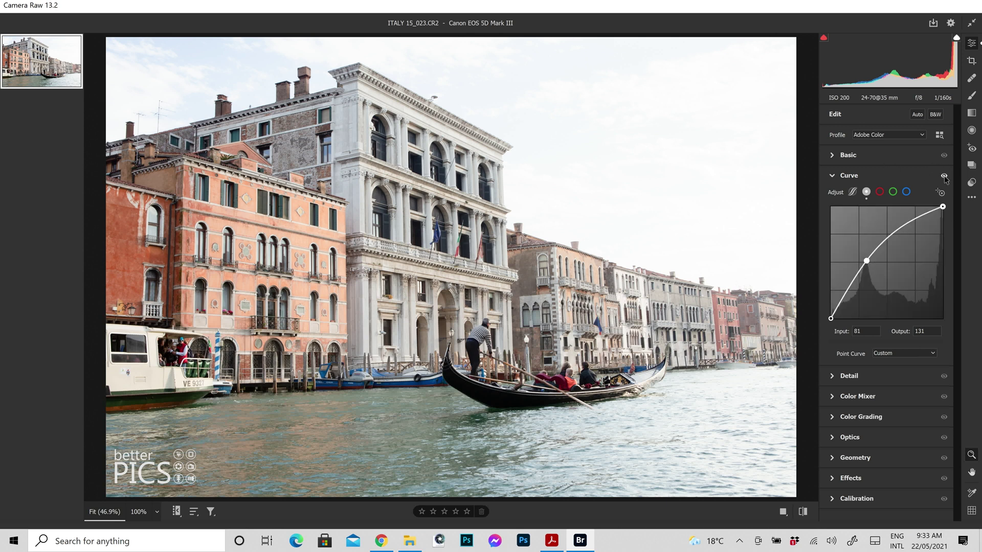
click(944, 176)
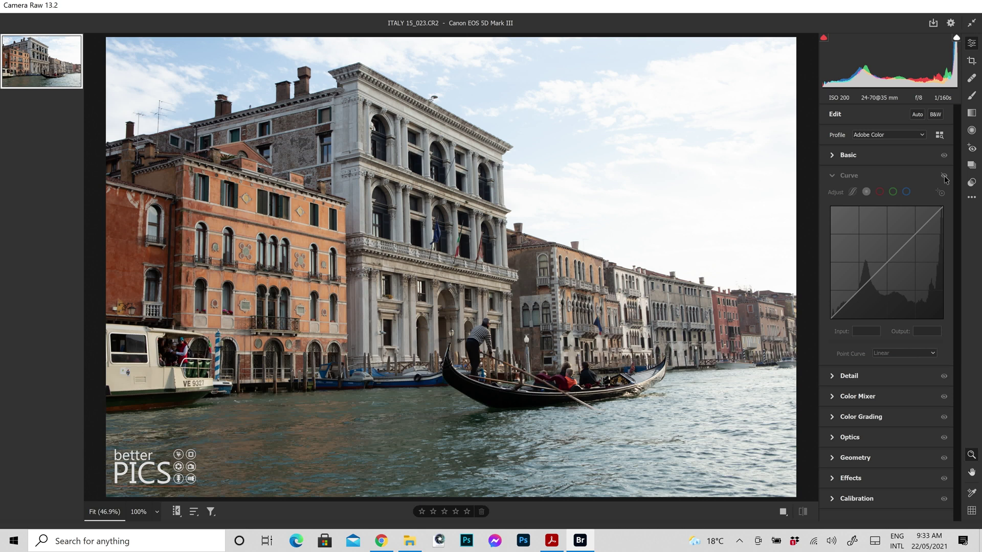
click(943, 176)
click(944, 176)
click(944, 176)
click(944, 176)
click(944, 176)
click(944, 175)
click(944, 176)
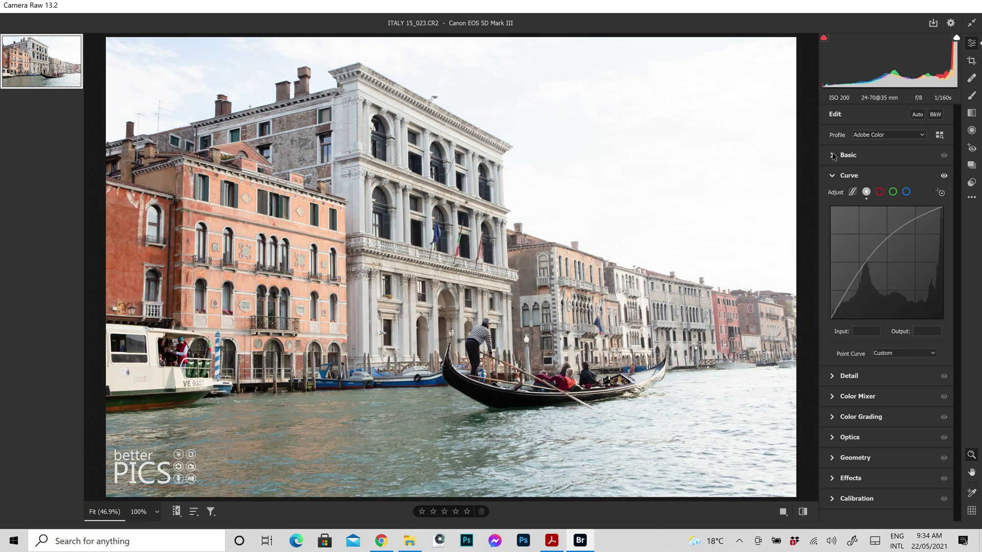
Warm the white balance Temperature in the Basic panel, then collapse the panel
click(833, 156)
drag(889, 197, 907, 197)
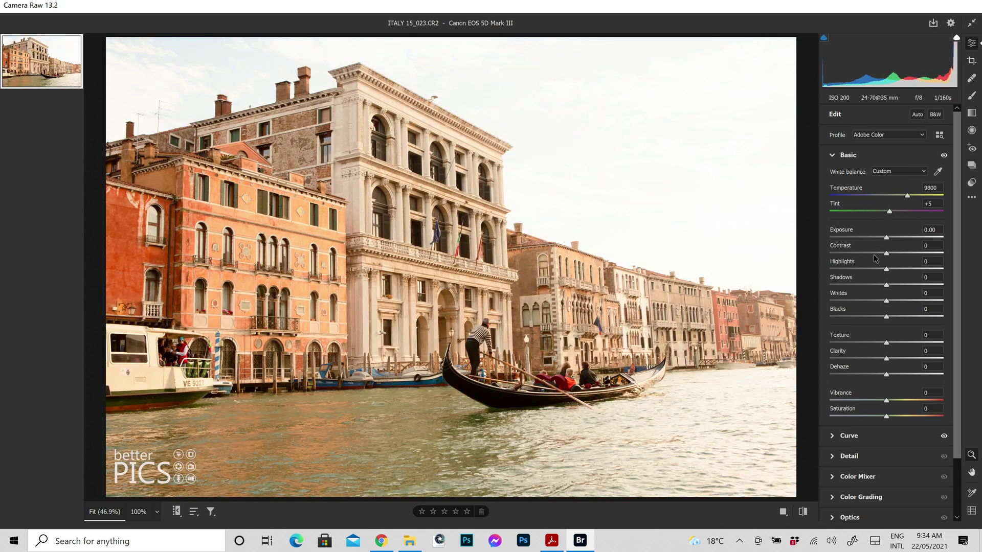
click(831, 156)
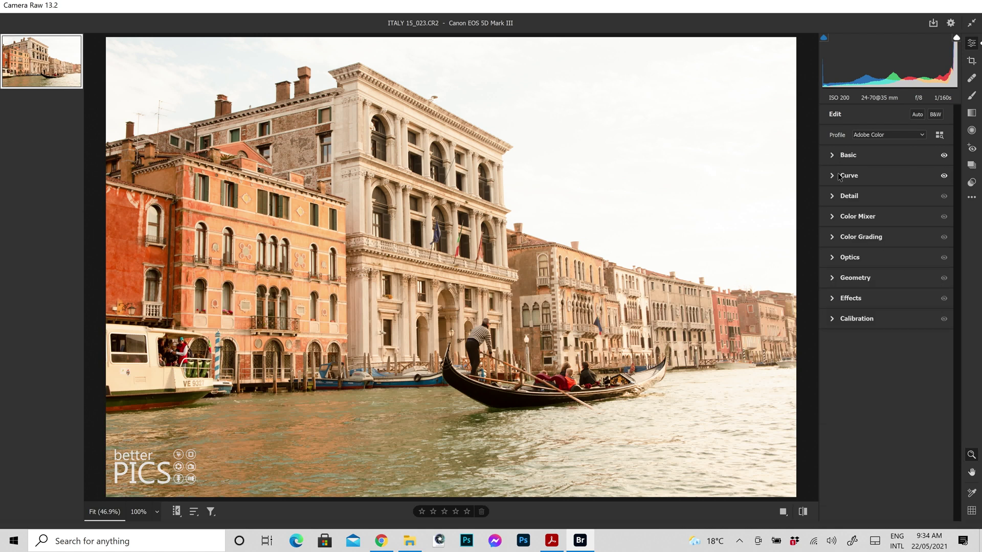
Compare the photo with the curve adjustment switched off and on repeatedly
click(944, 176)
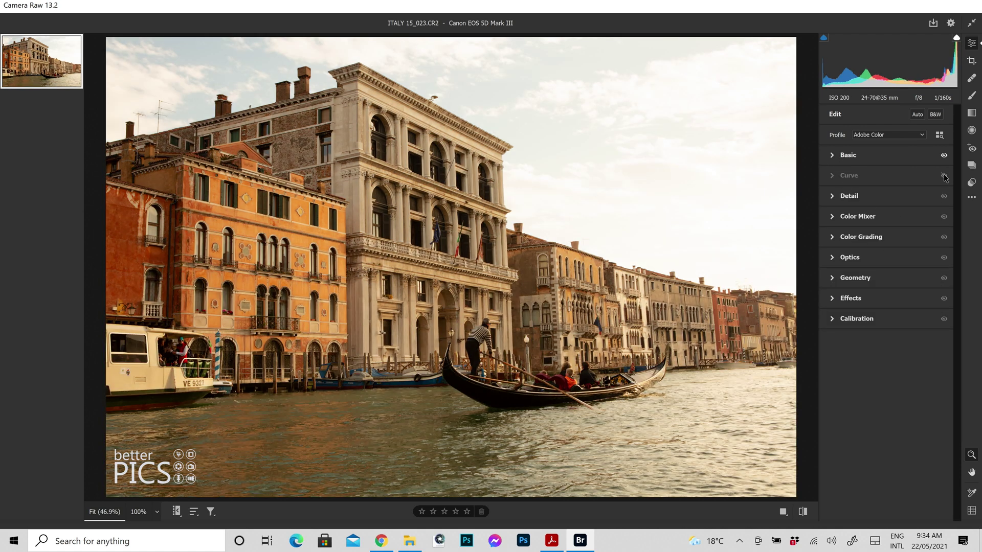
click(944, 177)
click(944, 176)
click(944, 177)
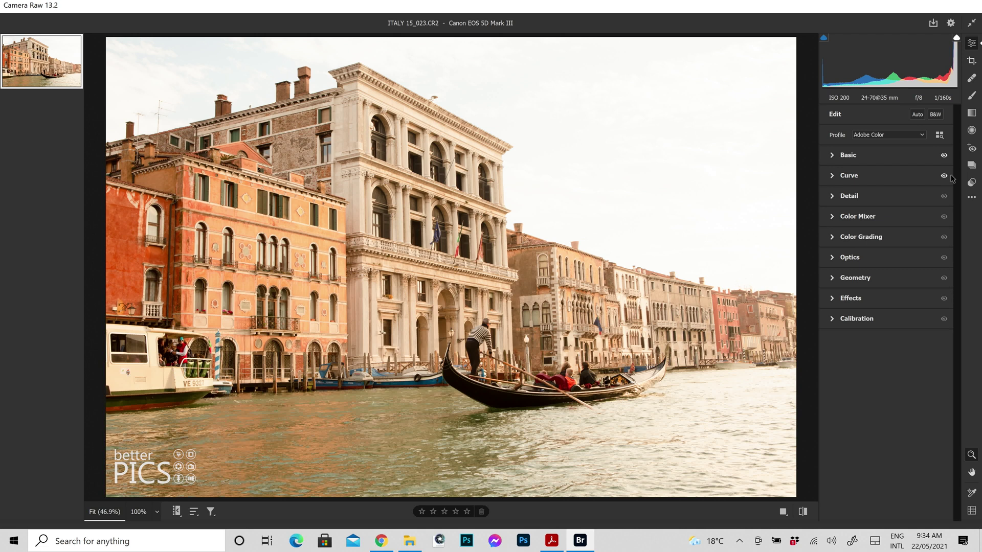
click(944, 176)
click(943, 176)
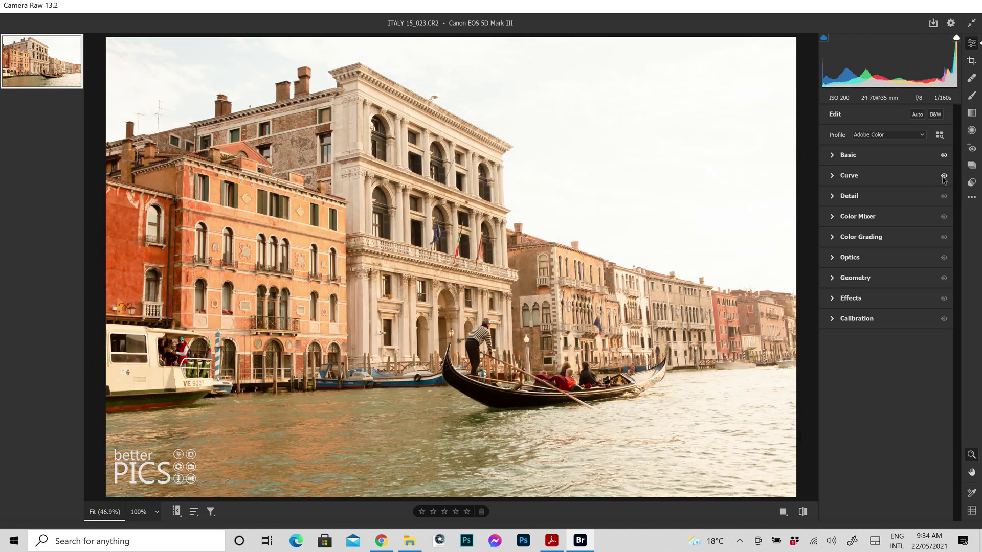
click(943, 176)
click(944, 177)
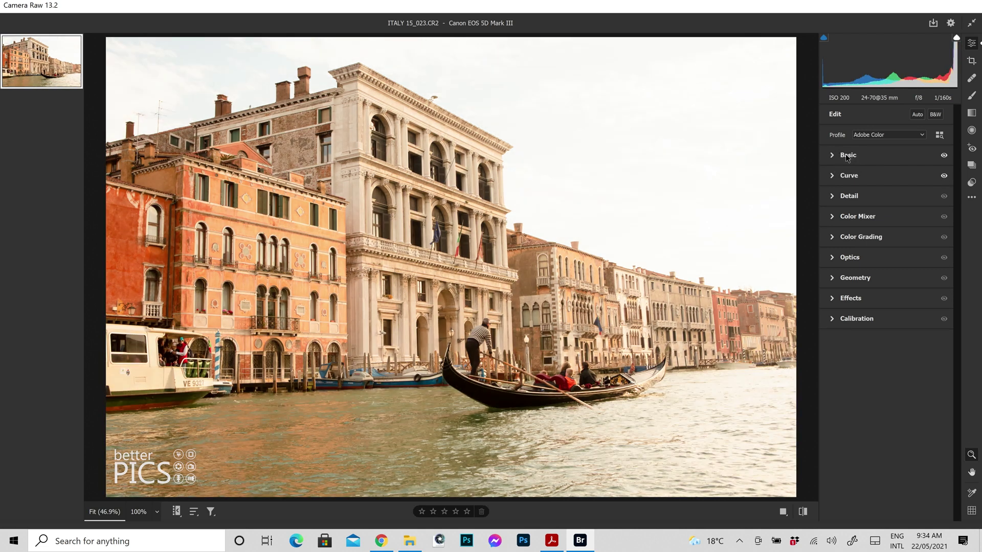
click(939, 179)
Cool the Temperature from 9800 to 5200 and collapse the Basic panel
click(831, 155)
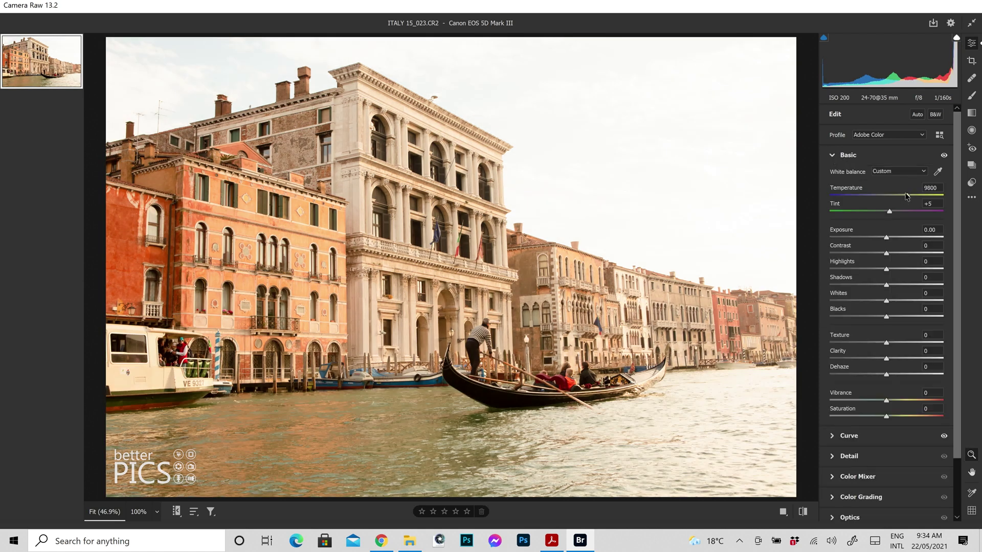
drag(906, 197, 866, 197)
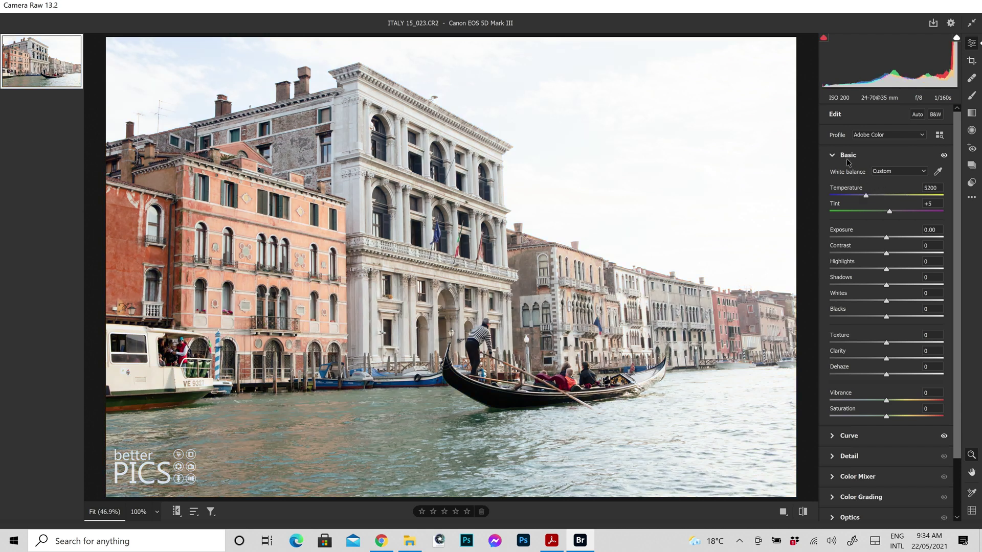
click(834, 155)
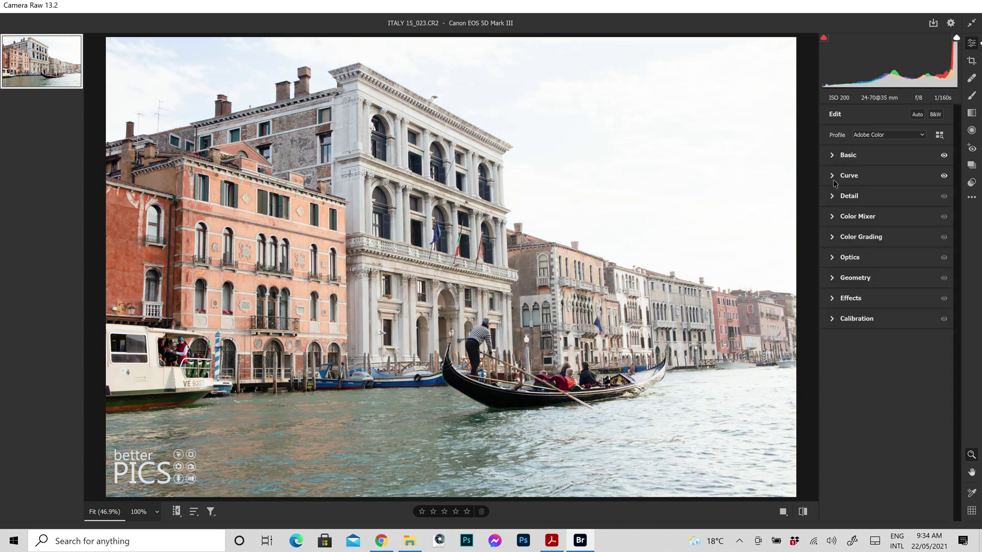
Replace the midpoint with a shadow point at 40/53 and an upper point near 174/190, previewing before/after
click(834, 176)
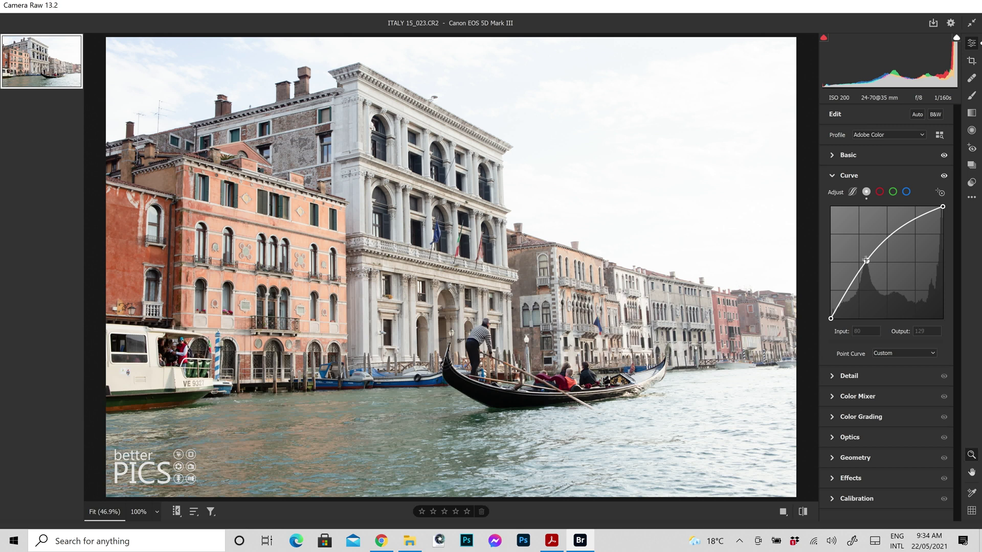
key(Delete)
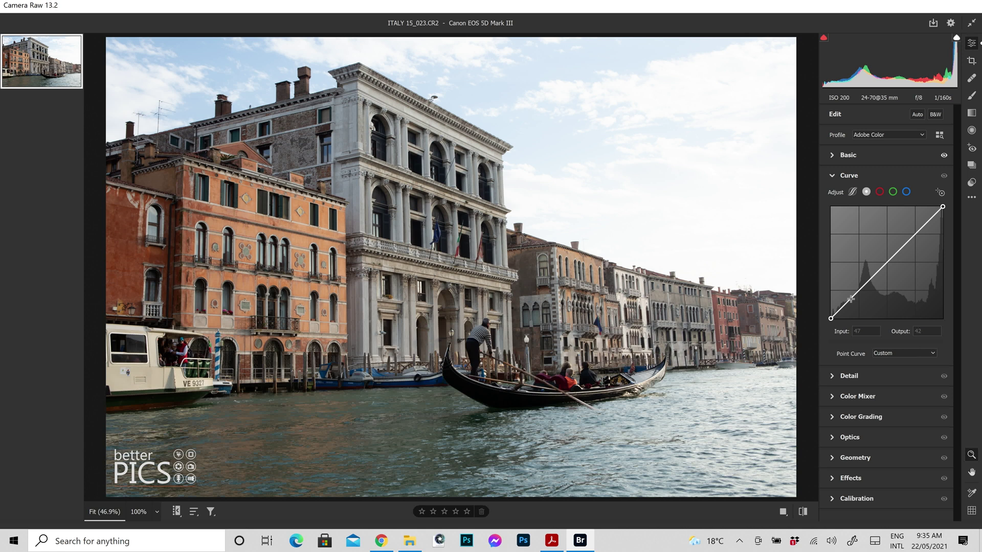
drag(850, 299, 856, 300)
drag(915, 241, 905, 234)
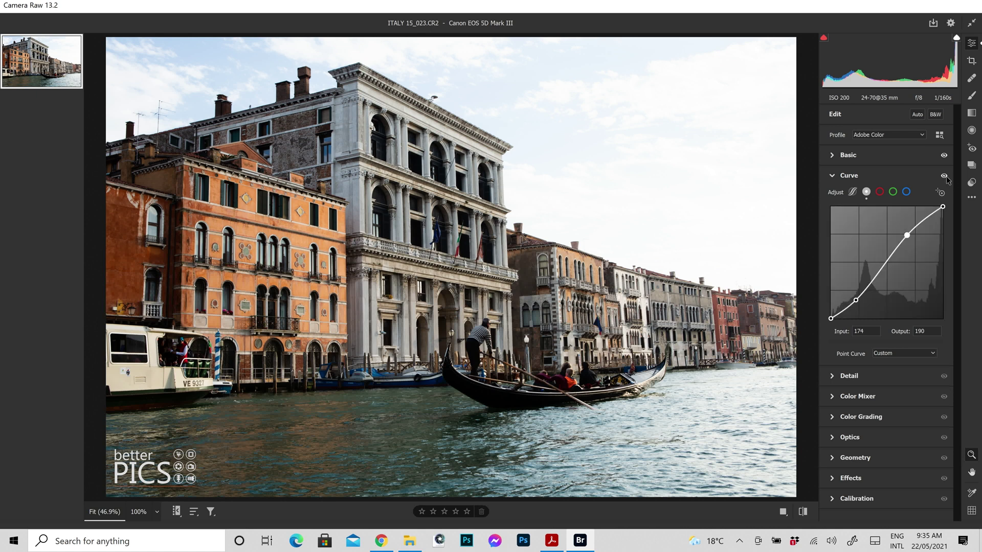
drag(945, 178, 945, 178)
Tweak the shadow and highlight points, compare with the curve toggled, then delete both points
drag(855, 300, 848, 295)
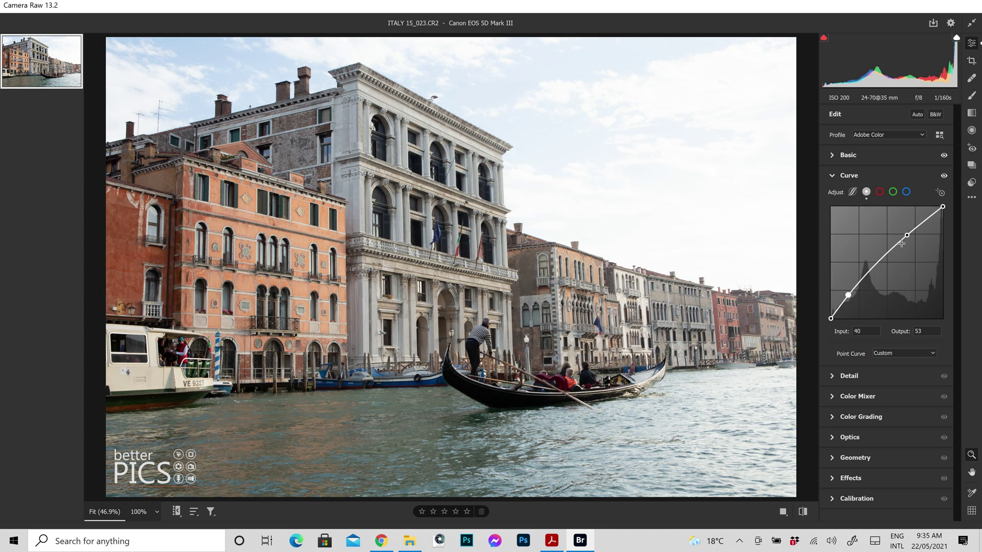
drag(906, 236, 919, 239)
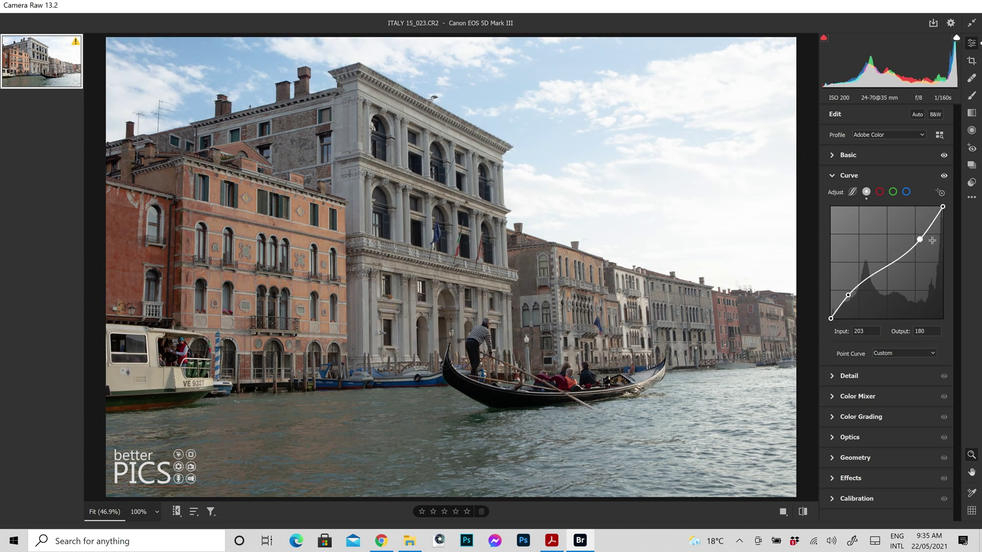
click(944, 176)
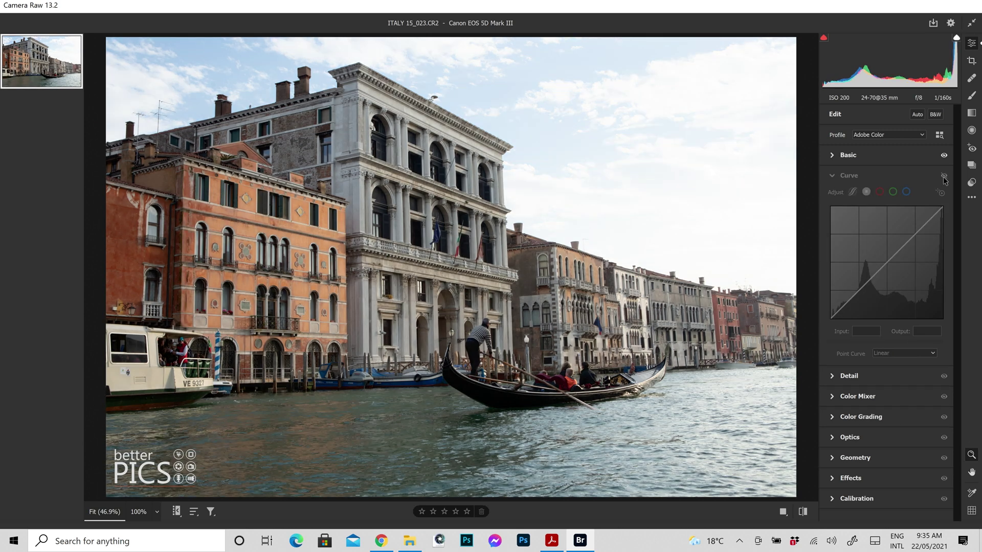
click(944, 176)
click(944, 176)
click(944, 176)
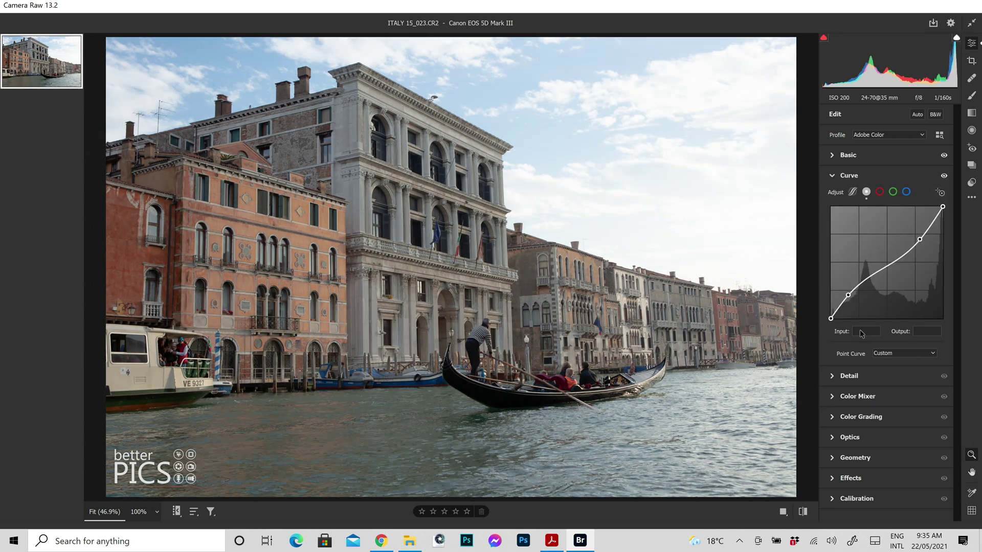
ctrl+click(848, 295)
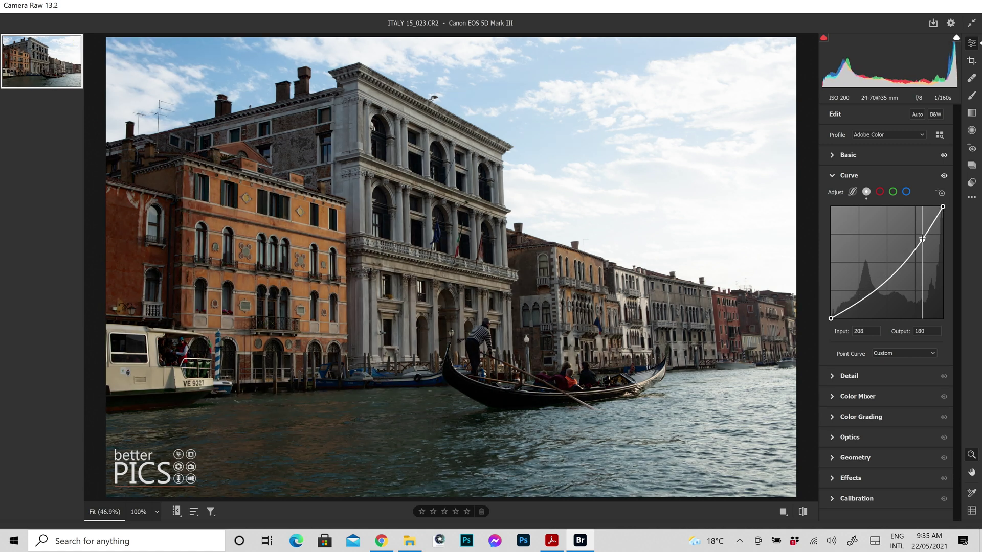
ctrl+click(919, 238)
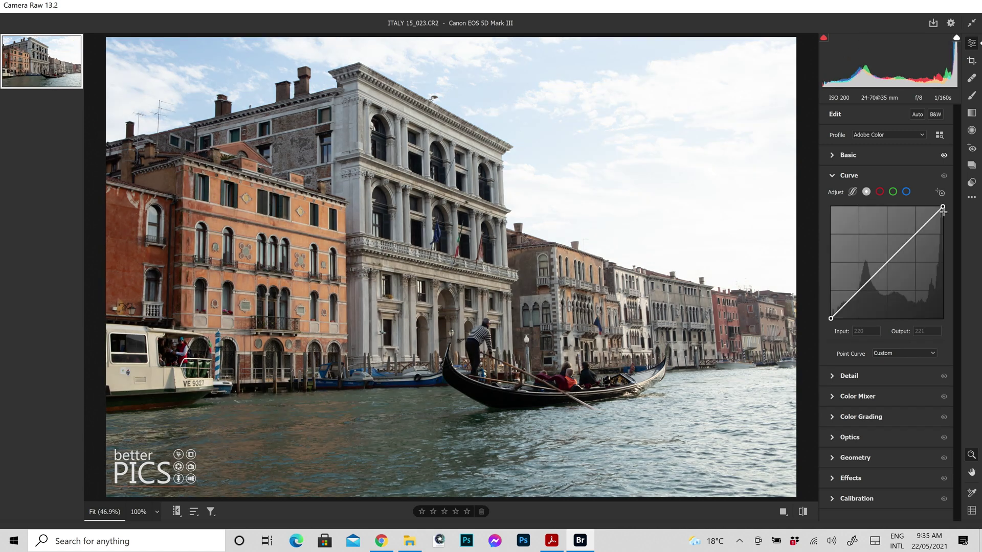
drag(942, 206, 943, 212)
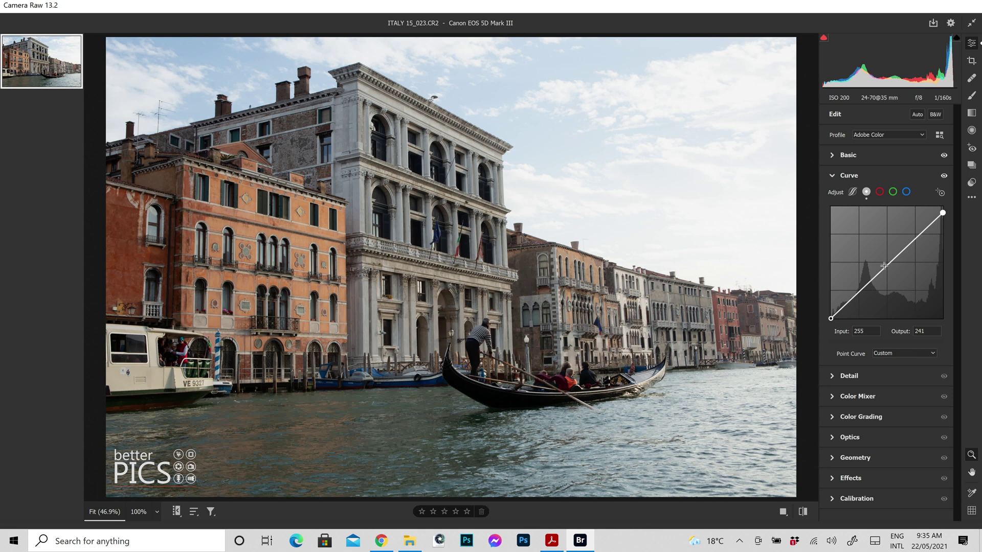
click(888, 264)
drag(887, 264, 888, 262)
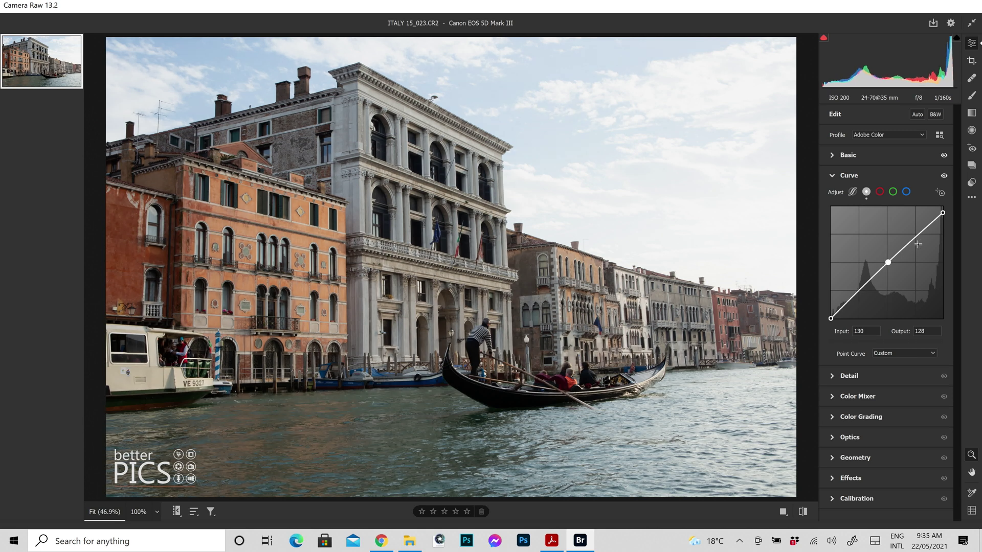
drag(919, 234, 919, 238)
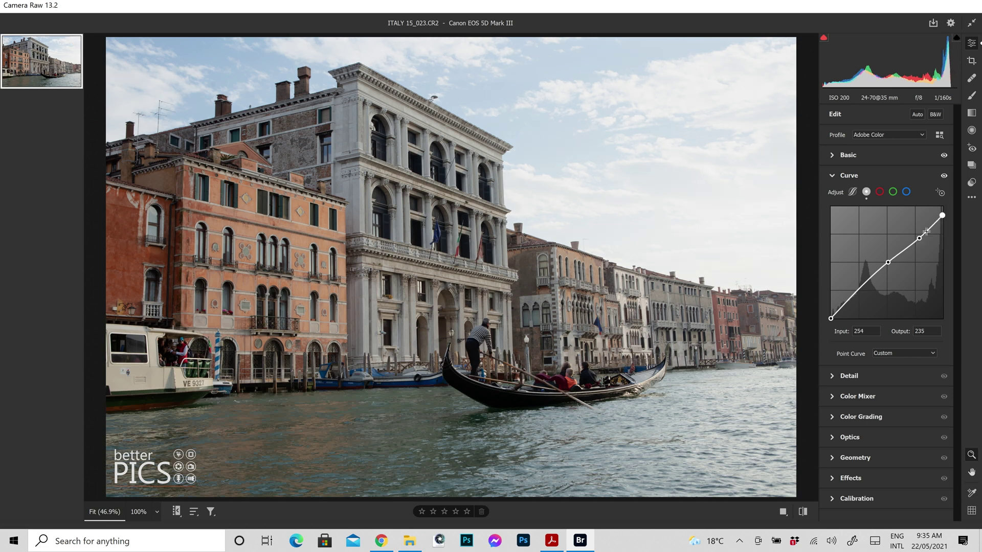
mouse_move(888, 262)
mouse_down()
mouse_move(921, 238)
mouse_move(900, 253)
mouse_up()
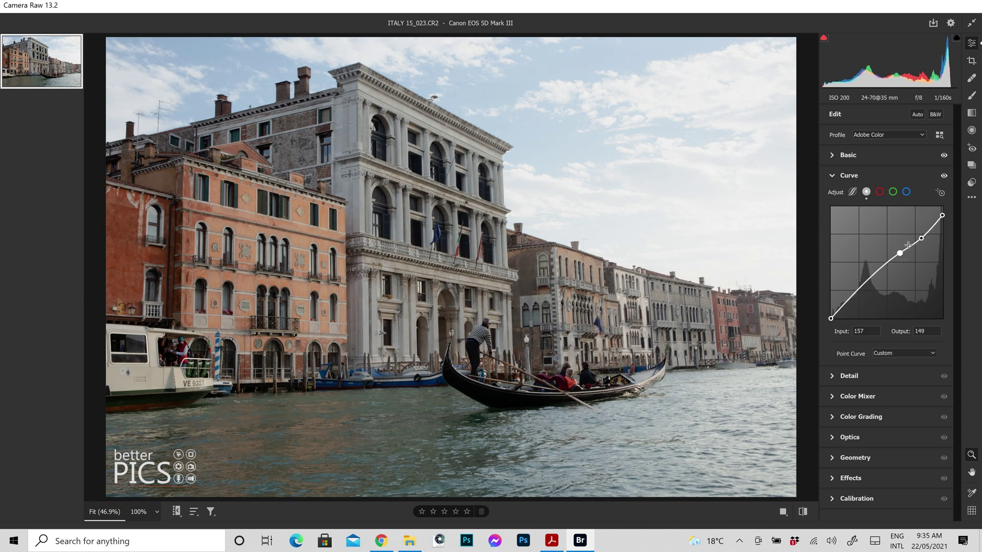
click(944, 177)
click(943, 177)
click(944, 177)
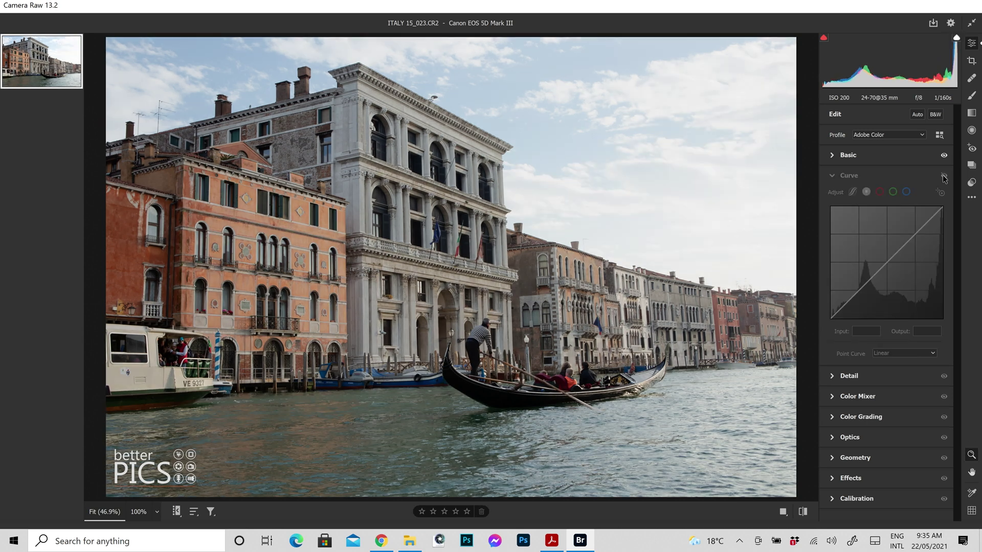
click(944, 177)
click(943, 177)
click(944, 177)
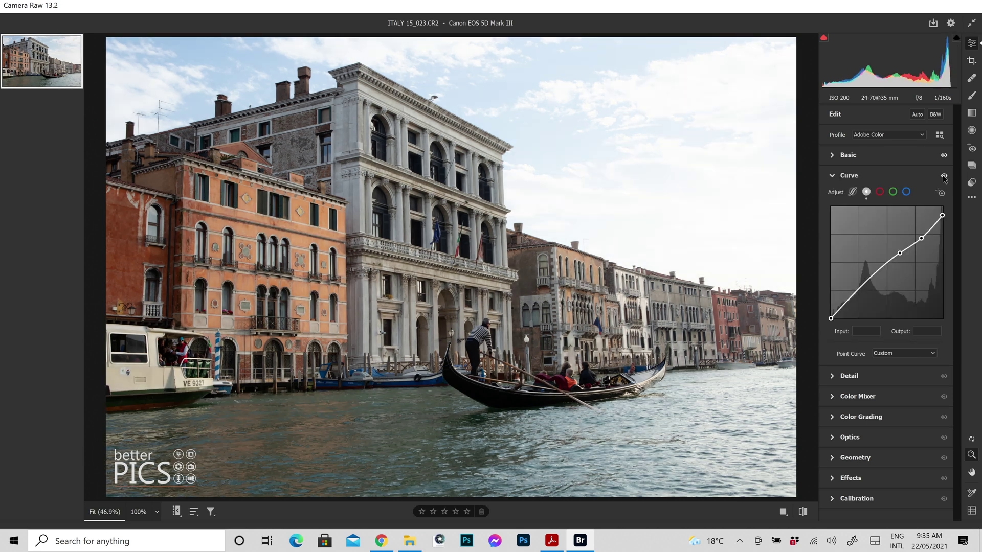
click(943, 177)
click(945, 177)
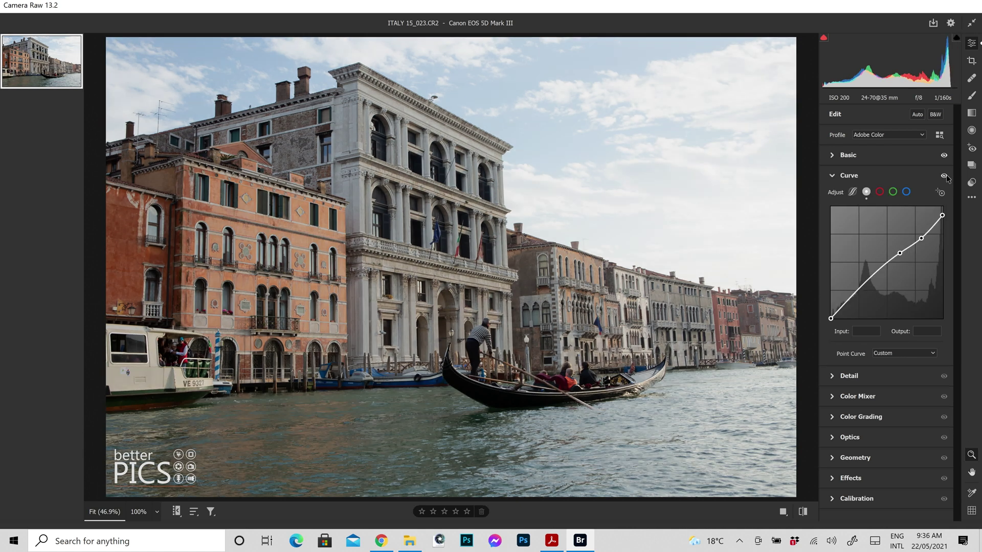
click(945, 176)
click(944, 176)
drag(942, 215, 943, 207)
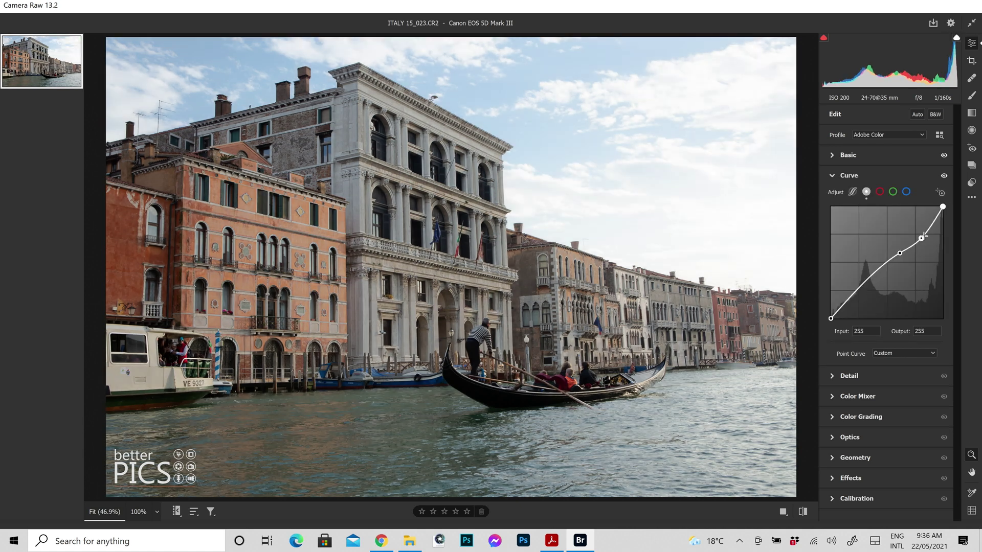
double_click(899, 252)
double_click(921, 238)
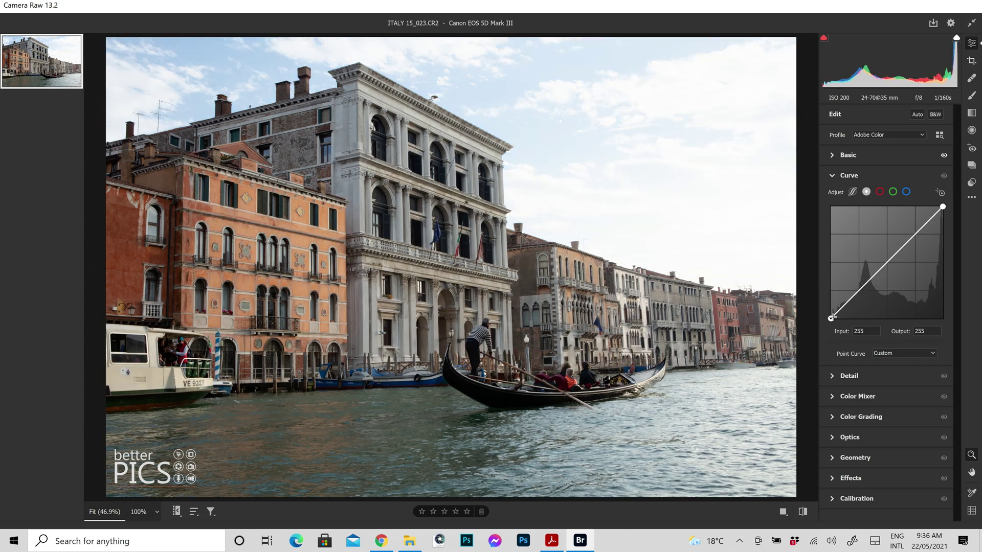
Nudge the black endpoint, then pull the white endpoint to input 4, blowing the photo out to near-white
click(831, 318)
mouse_move(831, 319)
mouse_down()
mouse_move(831, 299)
mouse_move(830, 318)
mouse_move(849, 318)
mouse_move(830, 319)
mouse_up()
click(942, 206)
drag(943, 206, 832, 207)
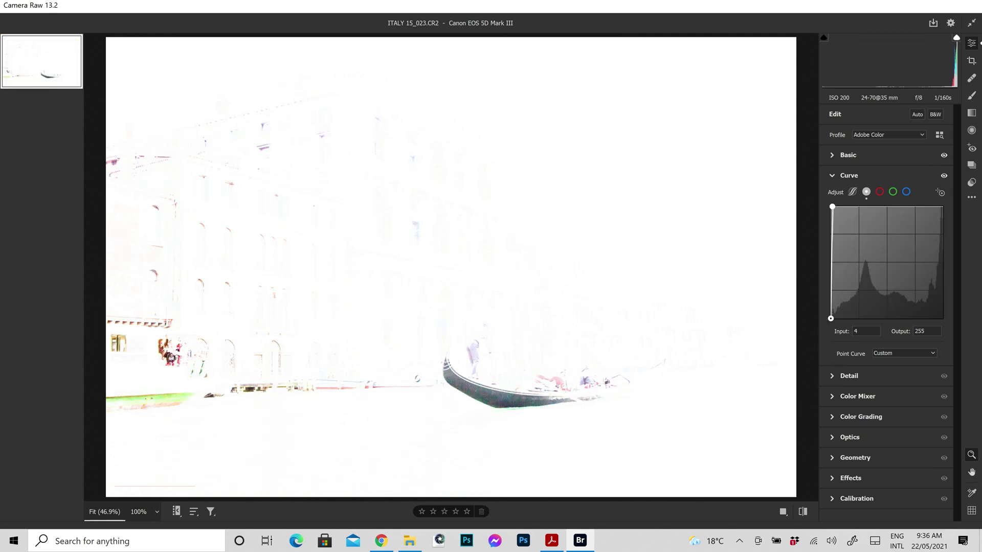
Drag the bottom endpoint across so the RGB curve descends from output 255, making the Venice photo a colour negative
drag(831, 318, 943, 318)
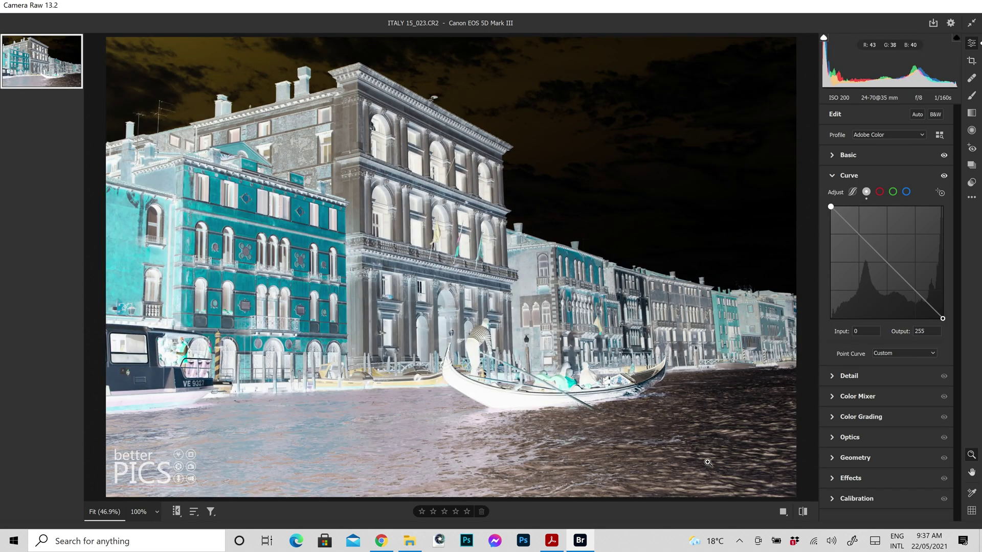